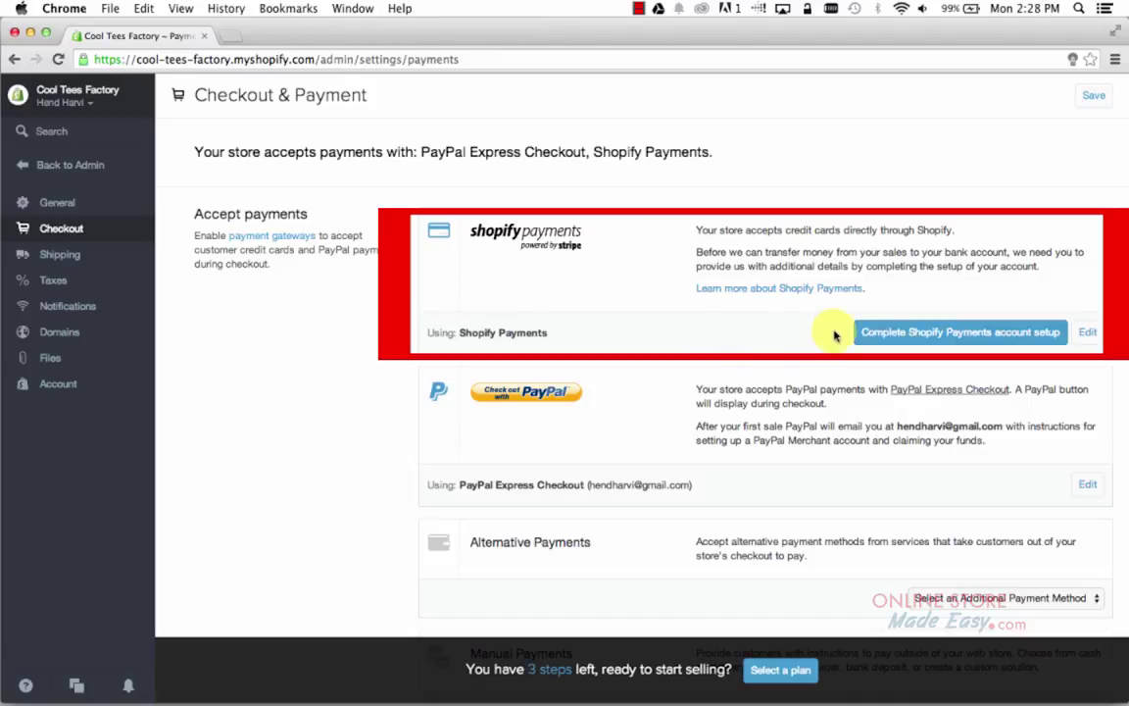
Step: Review the Shopify Payments account setup form, including its business, personal and banking fields, and return to the Checkout & Payment settings
click(911, 334)
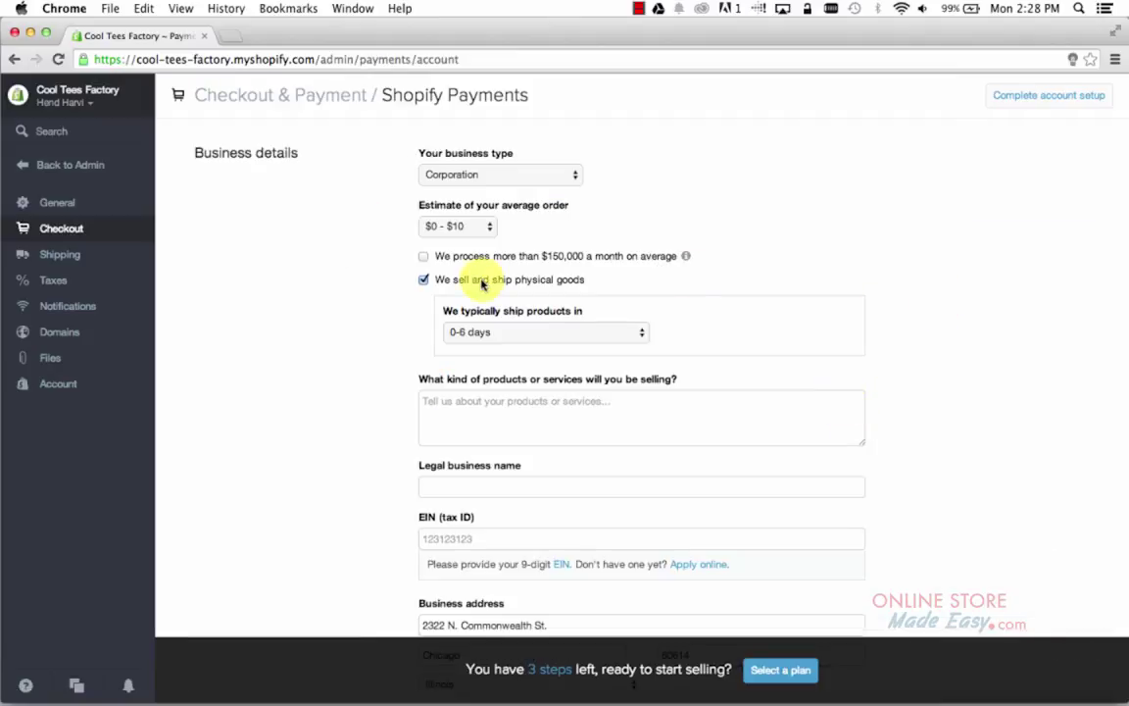
scroll(292, 401, down, 5)
scroll(292, 403, down, 4)
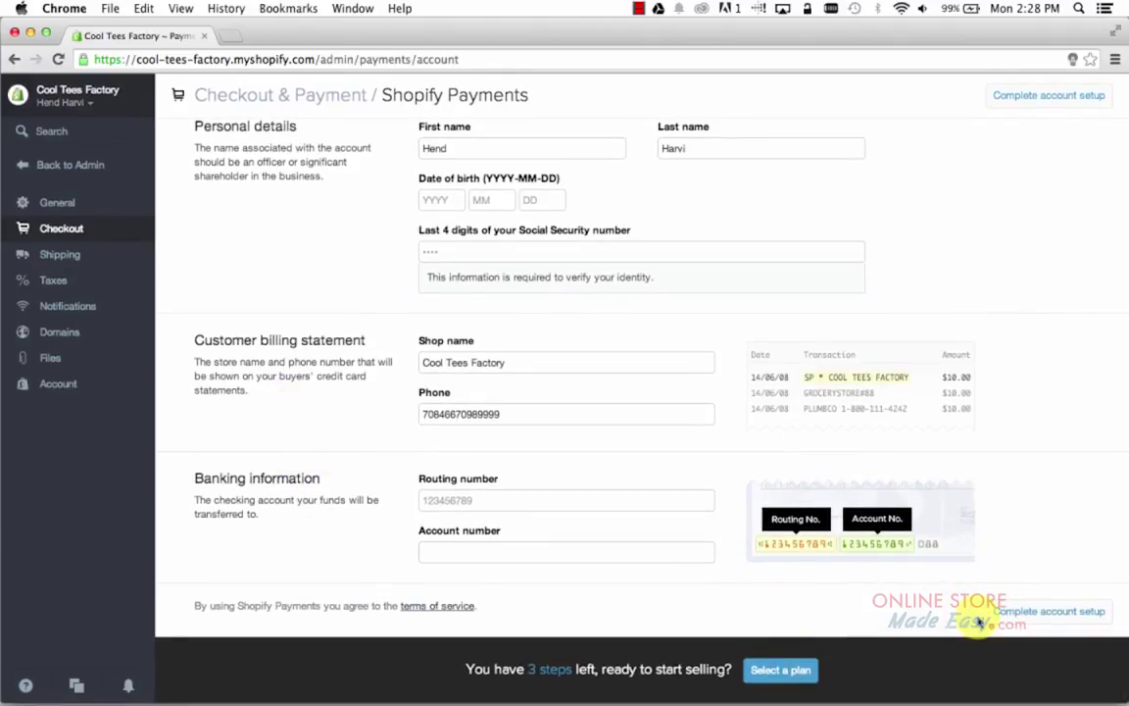
click(1037, 619)
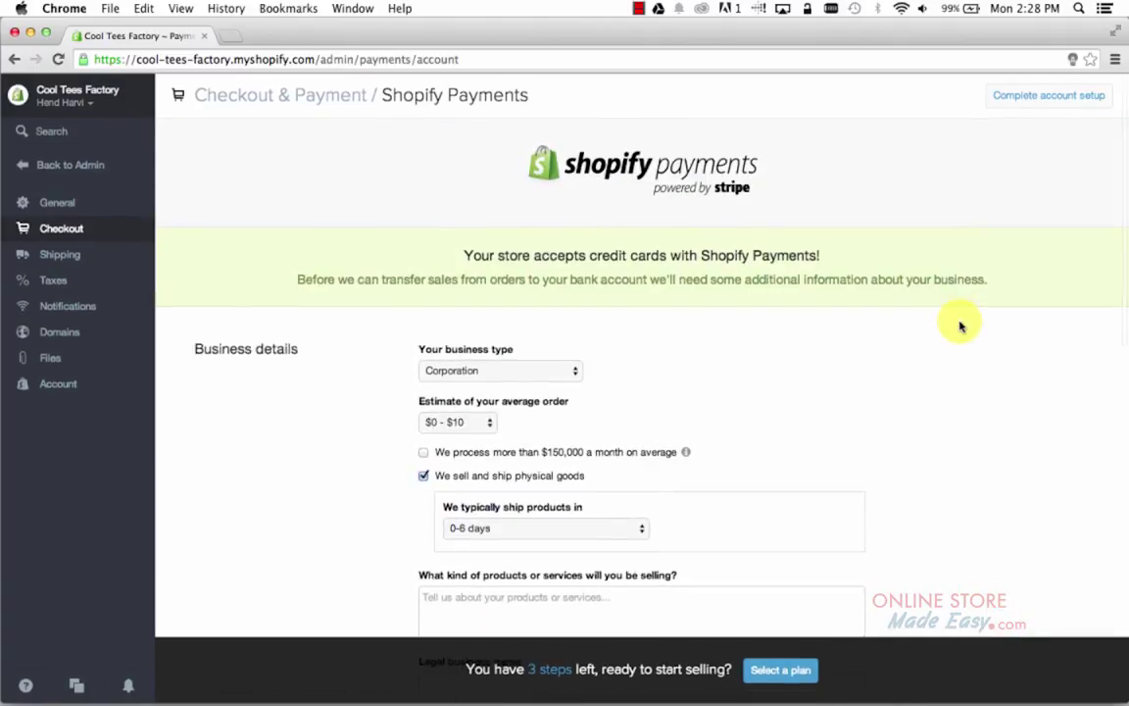
click(16, 61)
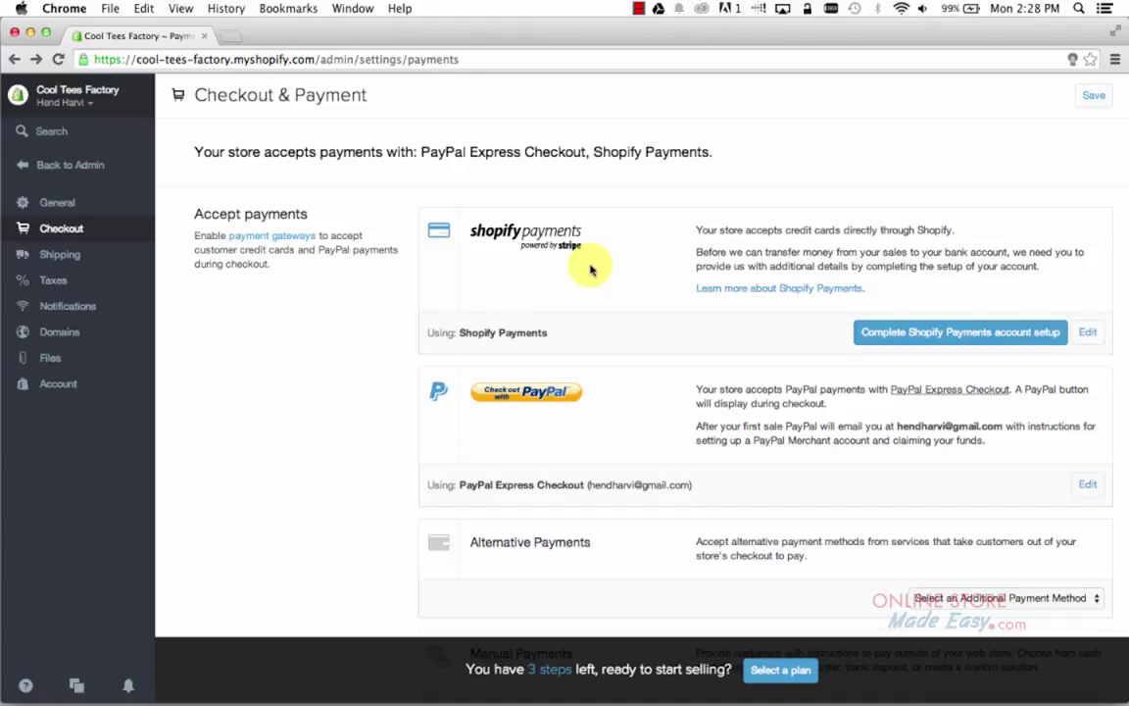
Step: Deactivate Shopify Payments as the store's credit card gateway and confirm the deactivation
click(1088, 332)
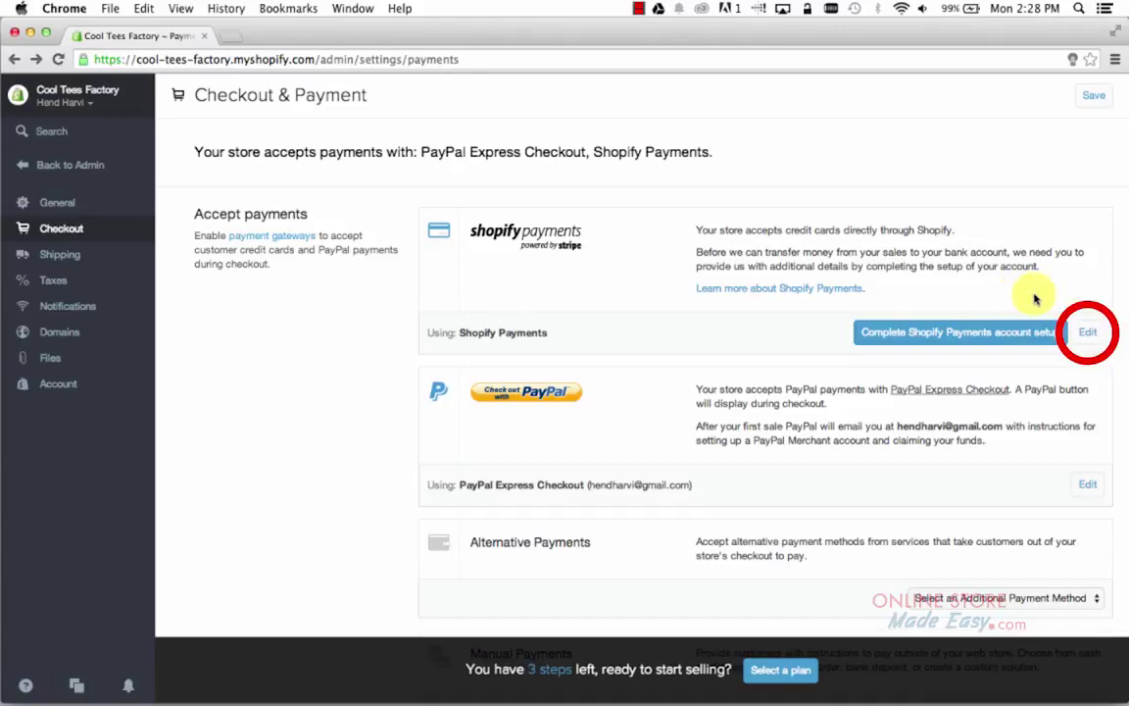
click(1089, 335)
click(937, 490)
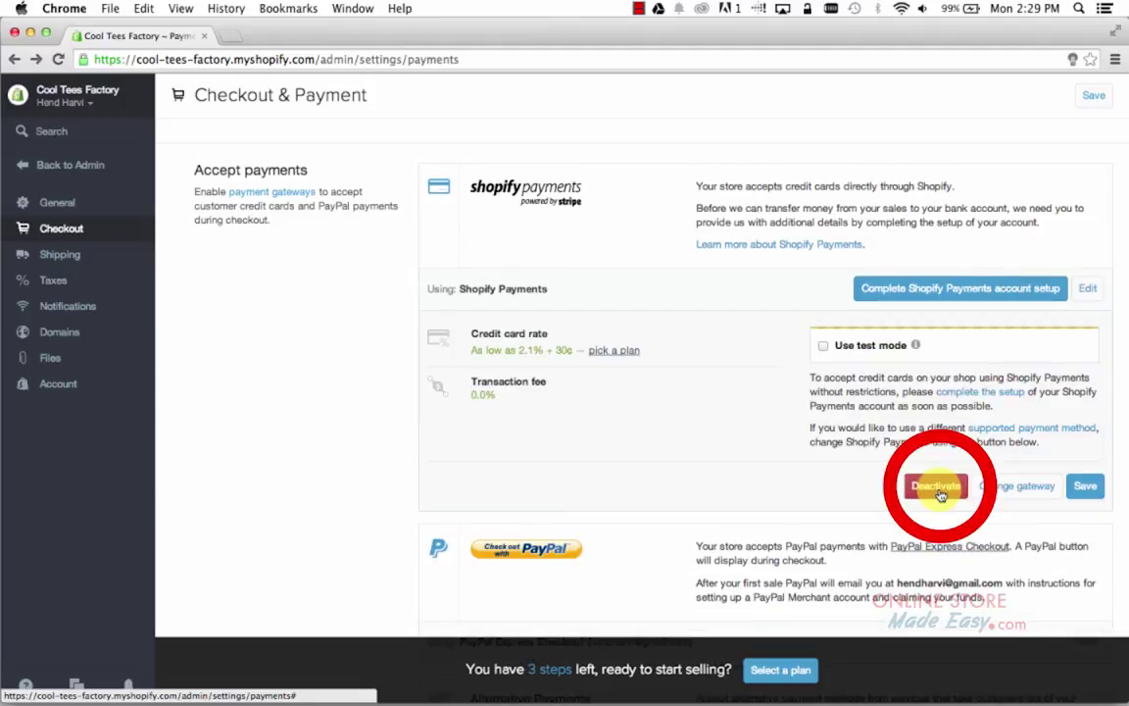
click(937, 490)
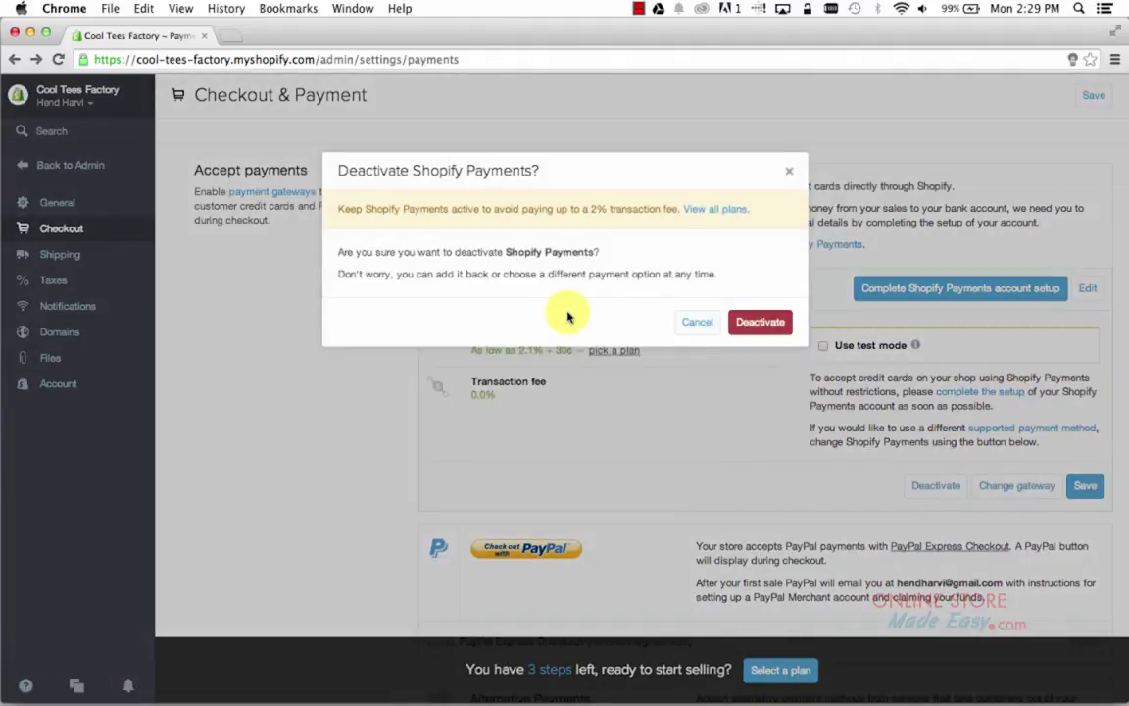
click(761, 325)
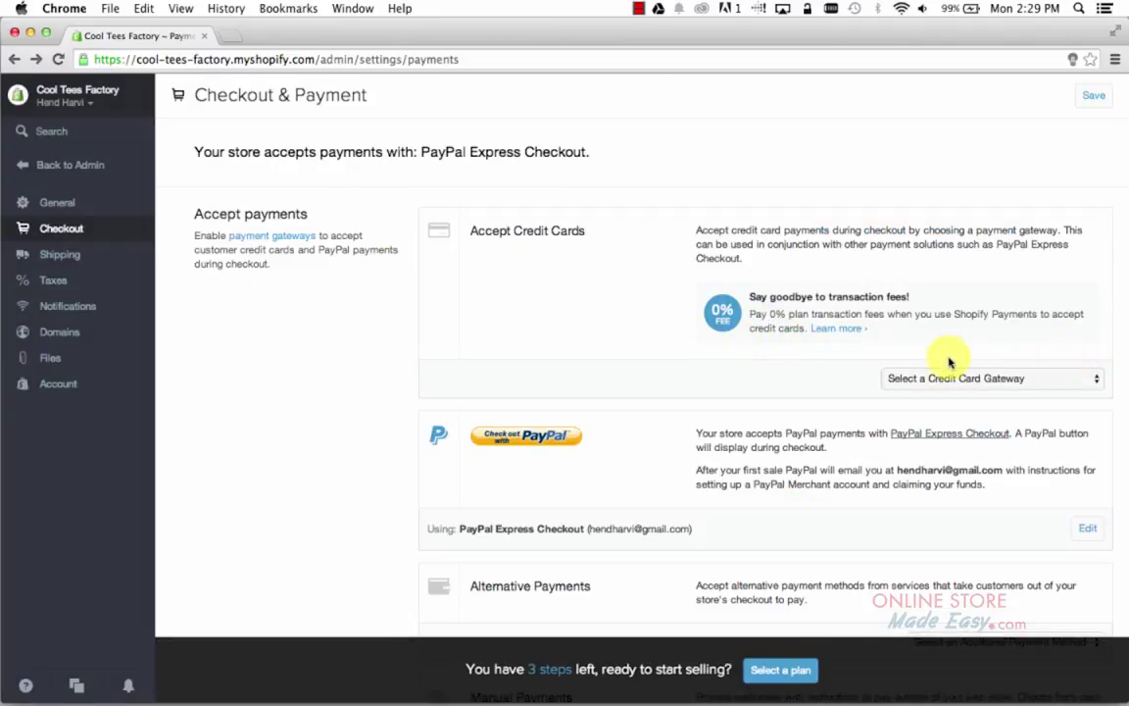
Step: Choose PayPal Payflow Pro as the credit card gateway and review its setup instructions and credential fields
click(1097, 381)
scroll(1085, 473, down, 5)
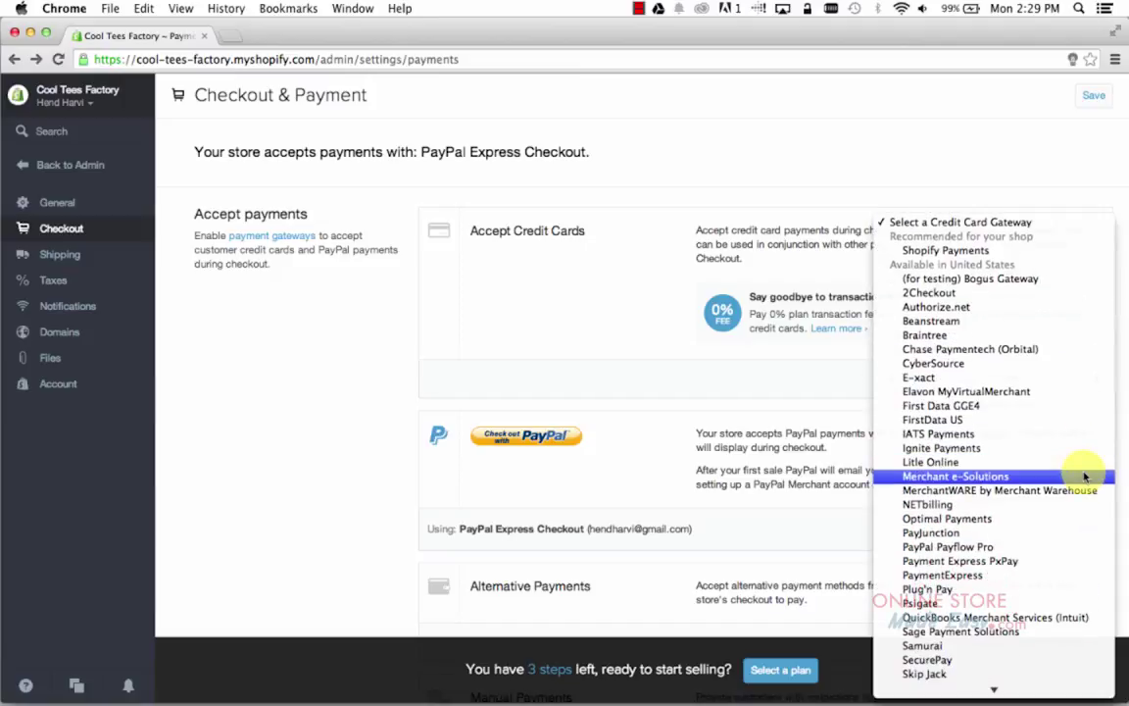
scroll(1085, 477, down, 8)
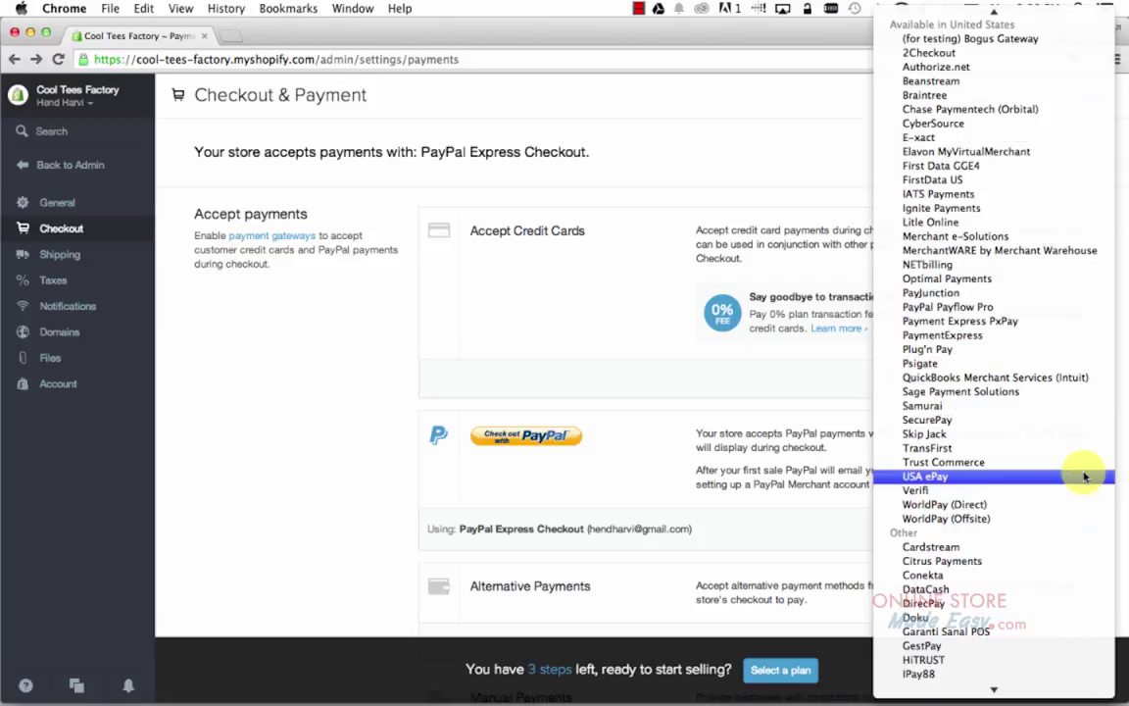
scroll(1085, 476, up, 2)
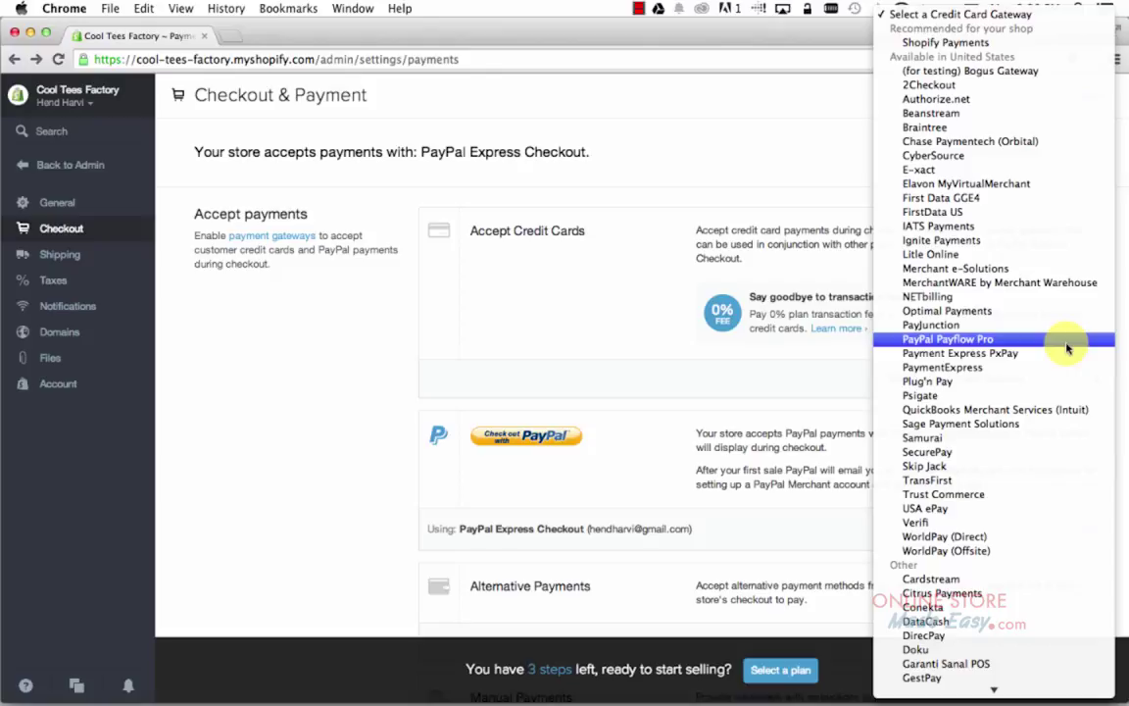
click(1068, 348)
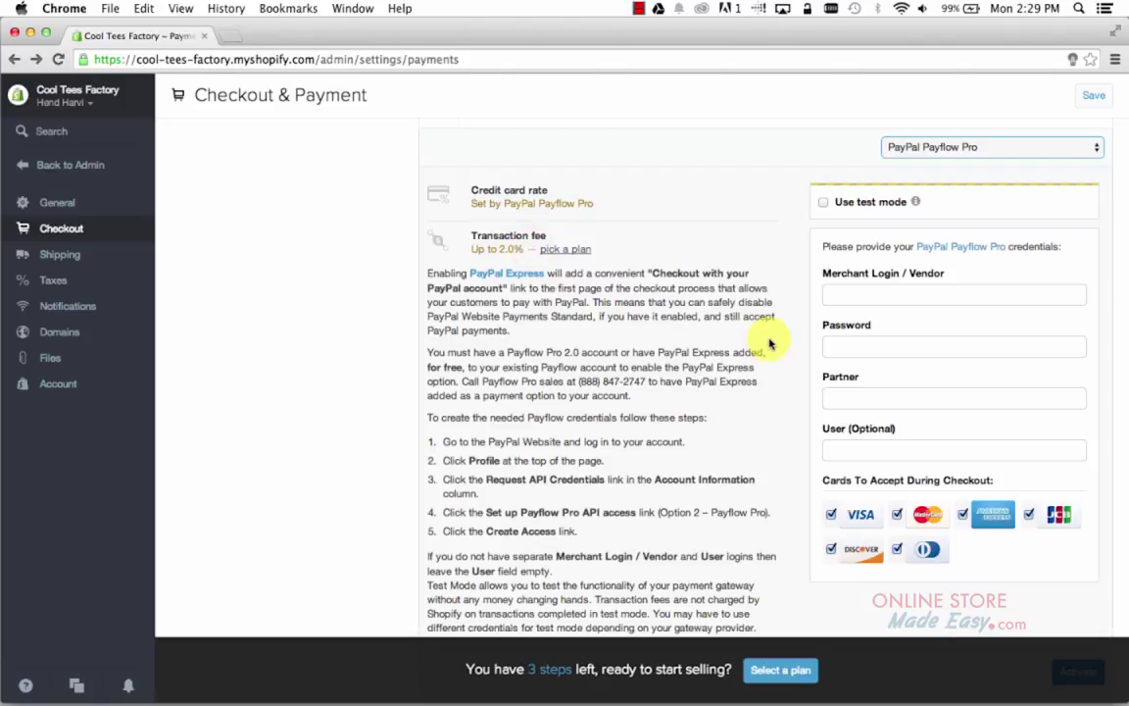
scroll(774, 361, down, 3)
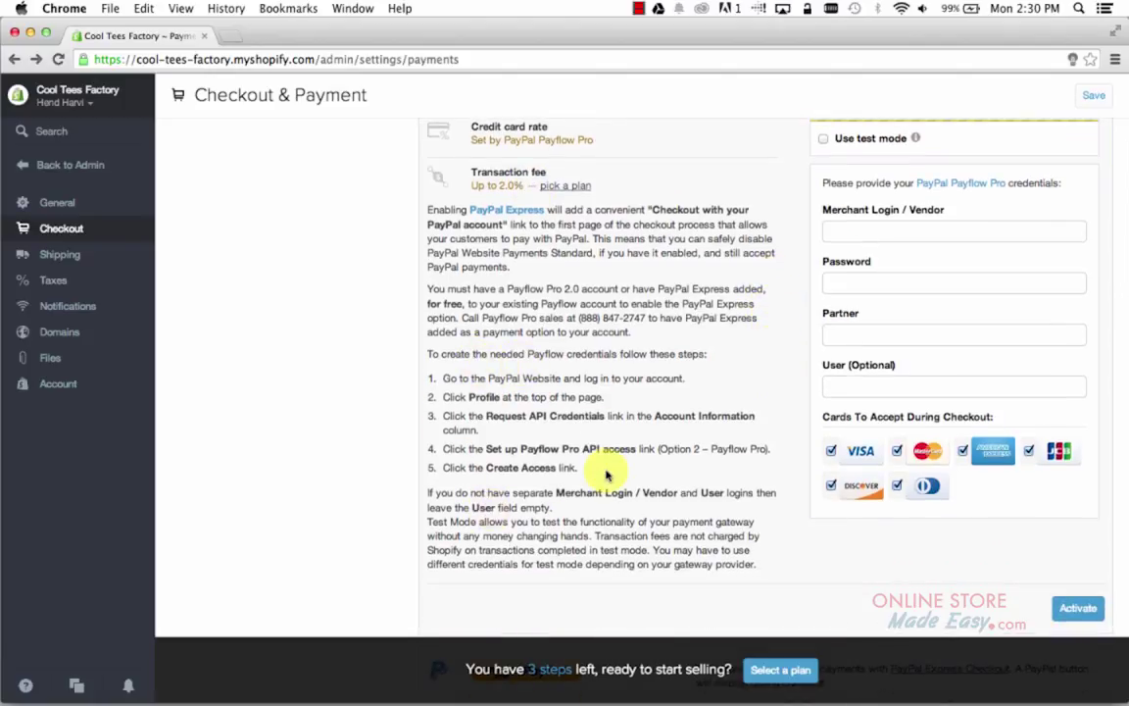
Step: Clear the PayPal Payflow Pro selection and look over the available credit card gateways without choosing one
scroll(597, 469, up, 4)
click(1094, 245)
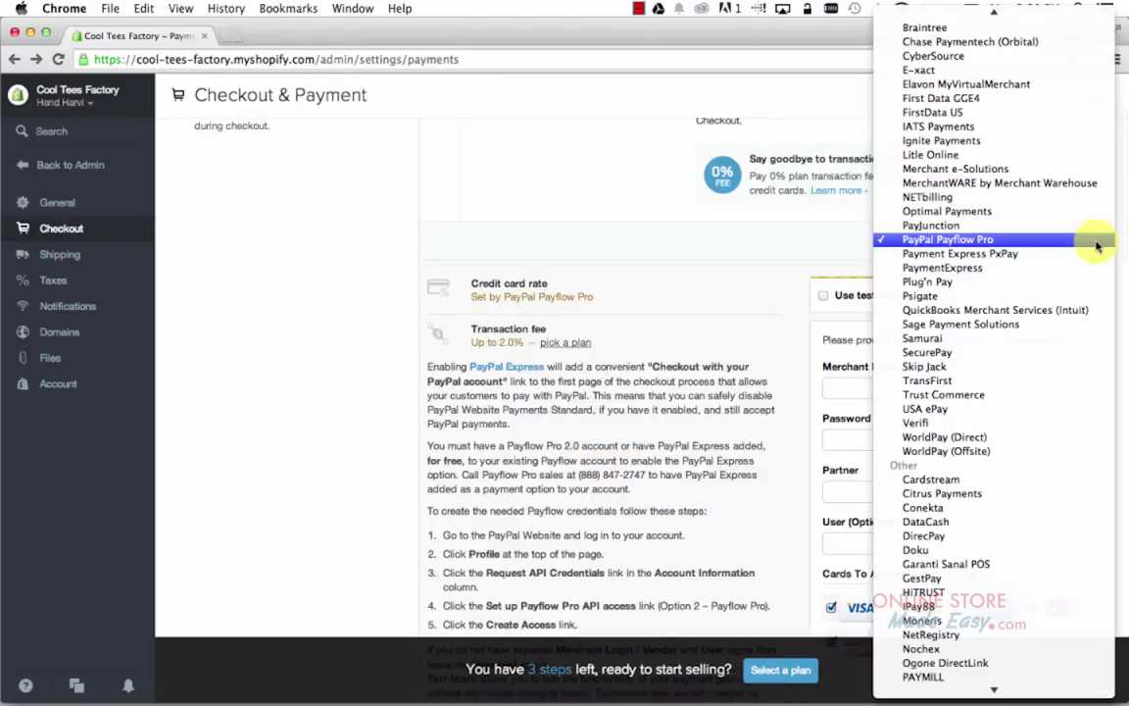
click(1102, 31)
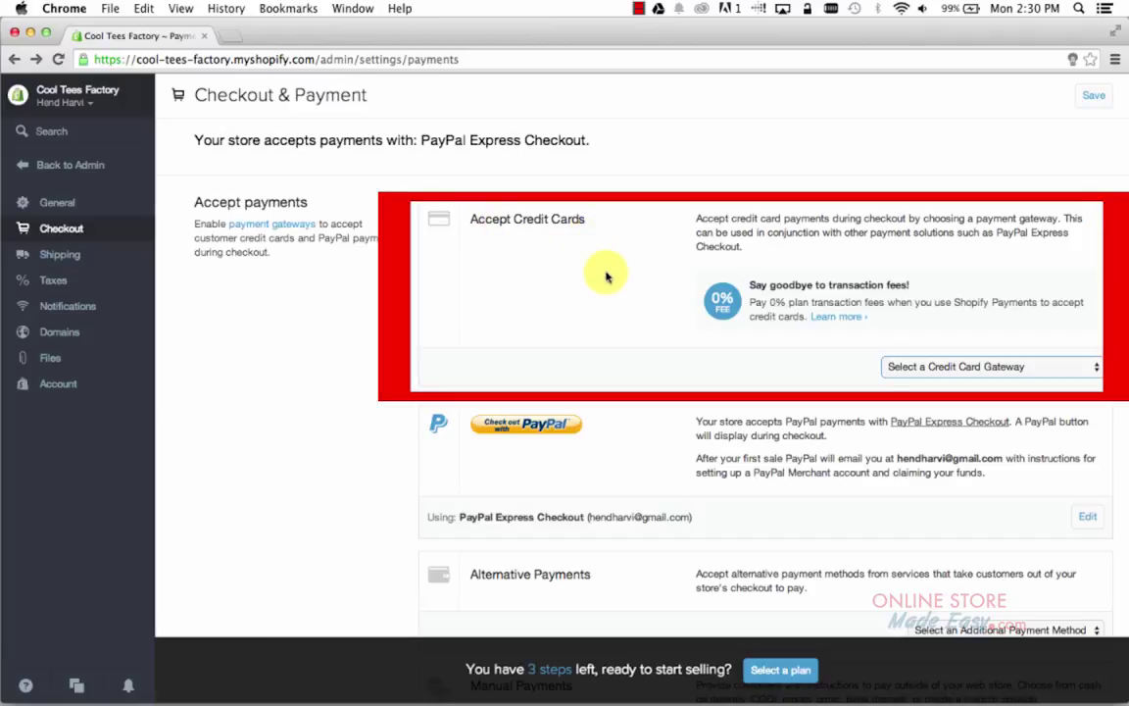
scroll(627, 290, up, 1)
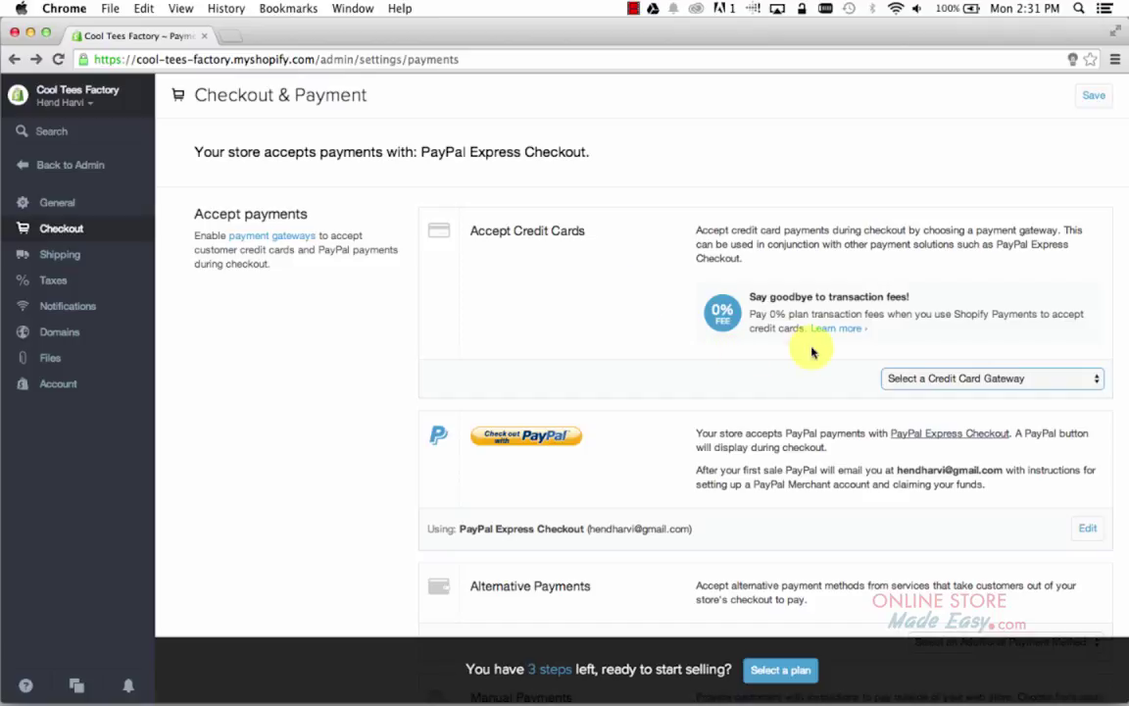
click(1096, 382)
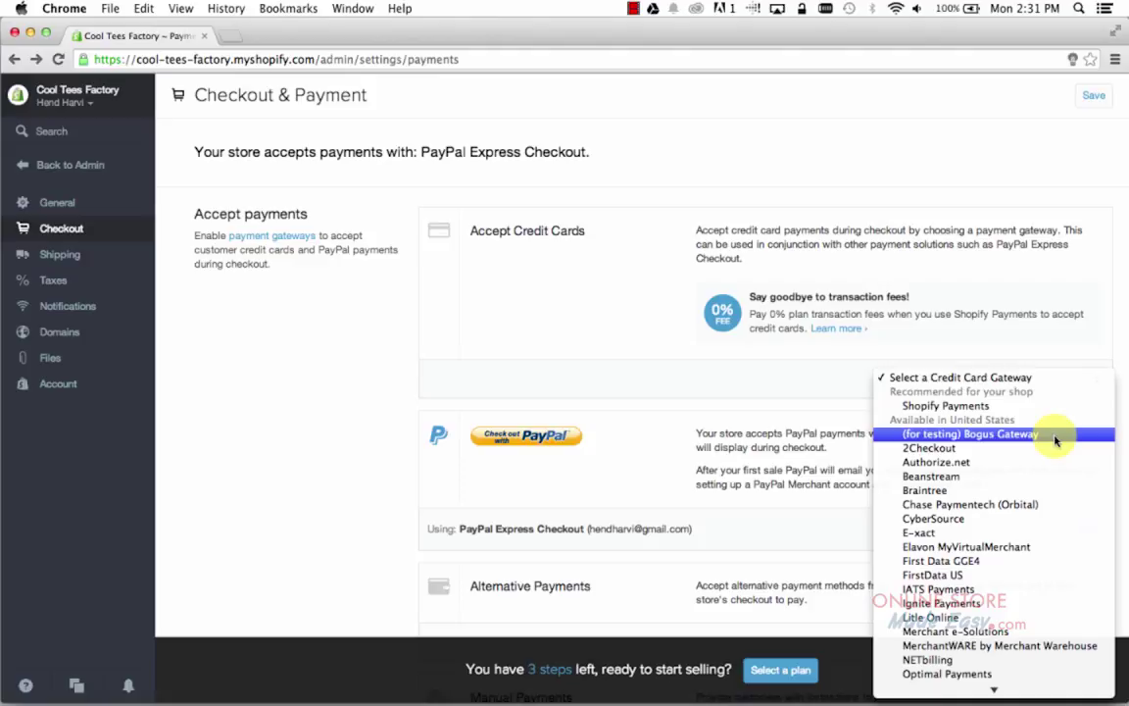
click(378, 330)
Step: Deactivate PayPal Express Checkout in the store's payment settings and confirm the deactivation
scroll(380, 335, down, 3)
scroll(380, 333, down, 3)
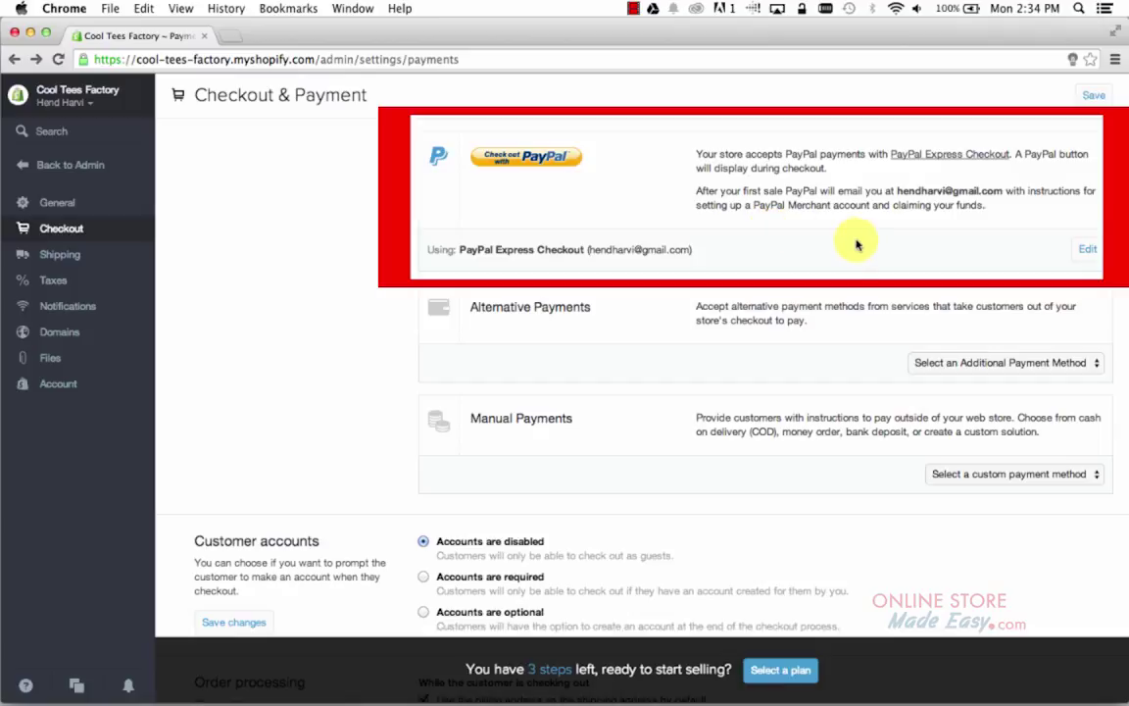
click(1090, 253)
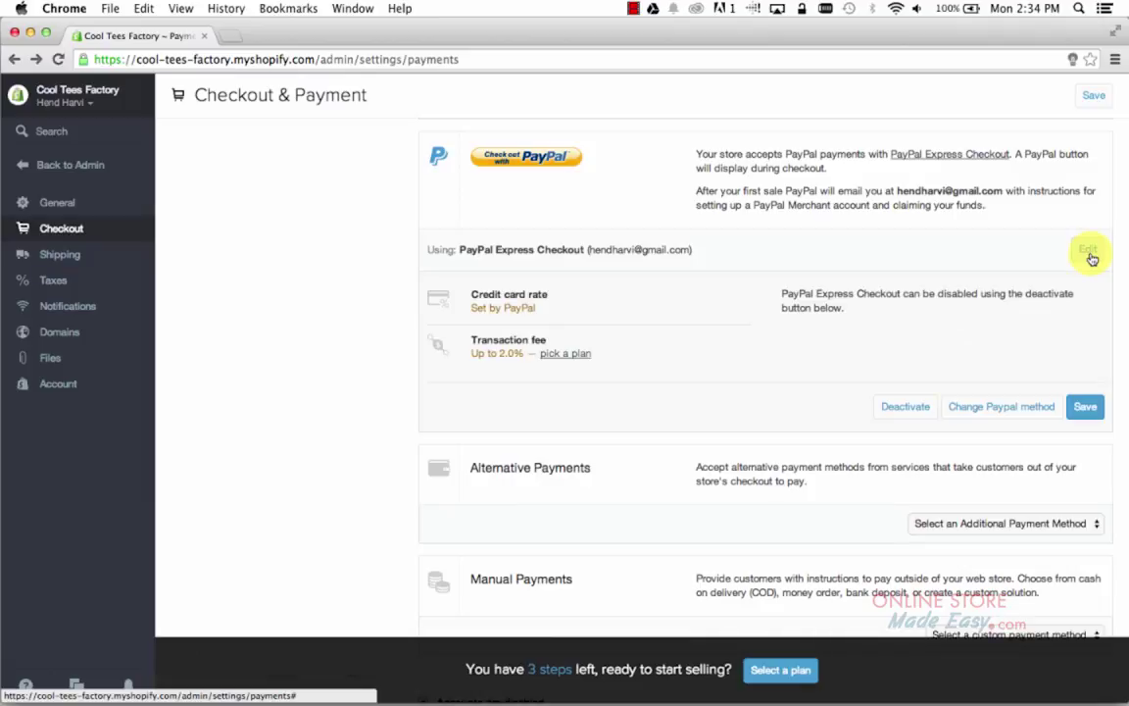
click(905, 406)
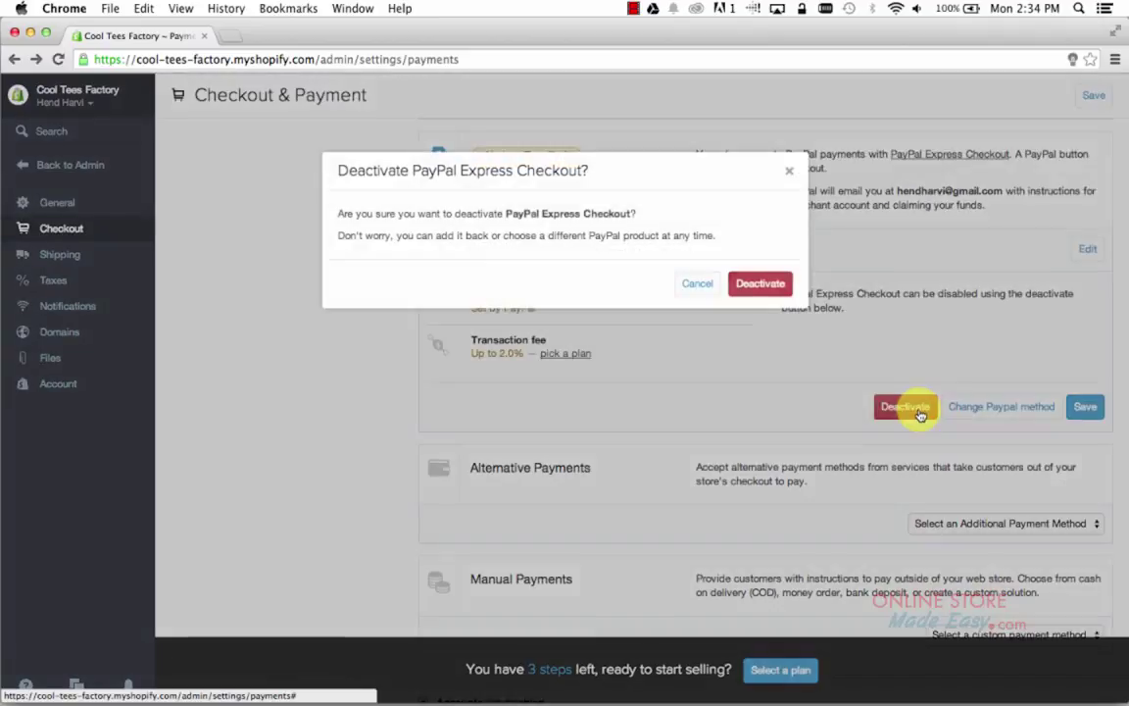
click(760, 284)
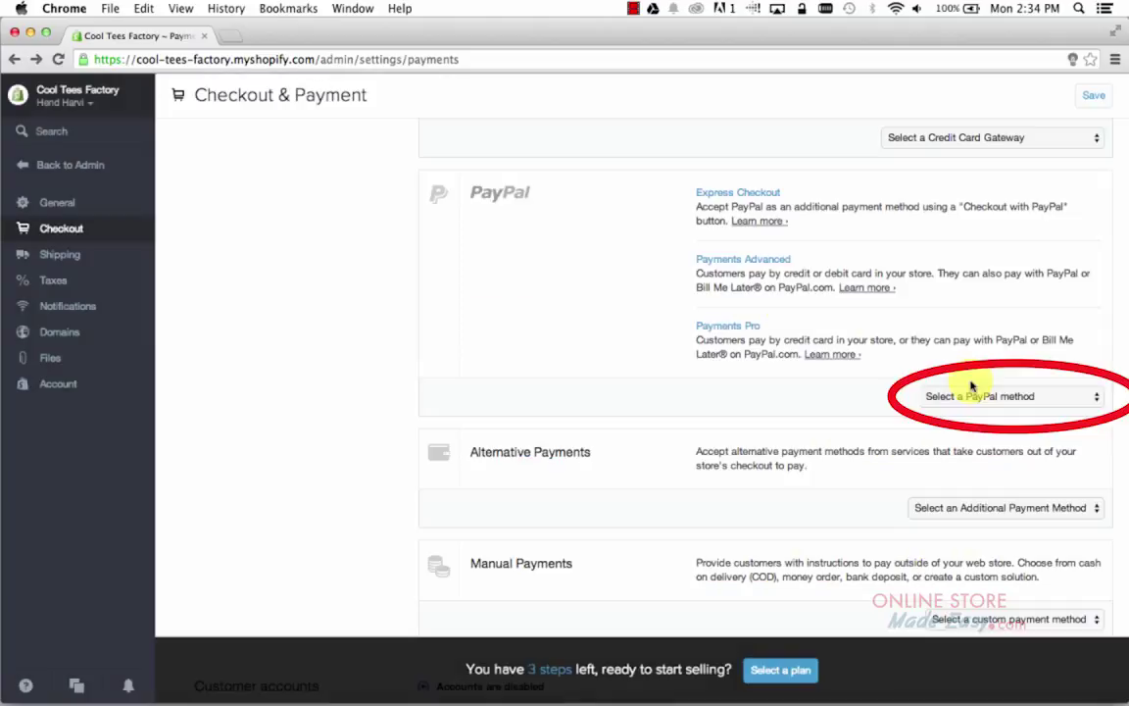
Step: Preview the PayPal Express Checkout setup with different credentials and reset the PayPal method to unselected
click(1097, 400)
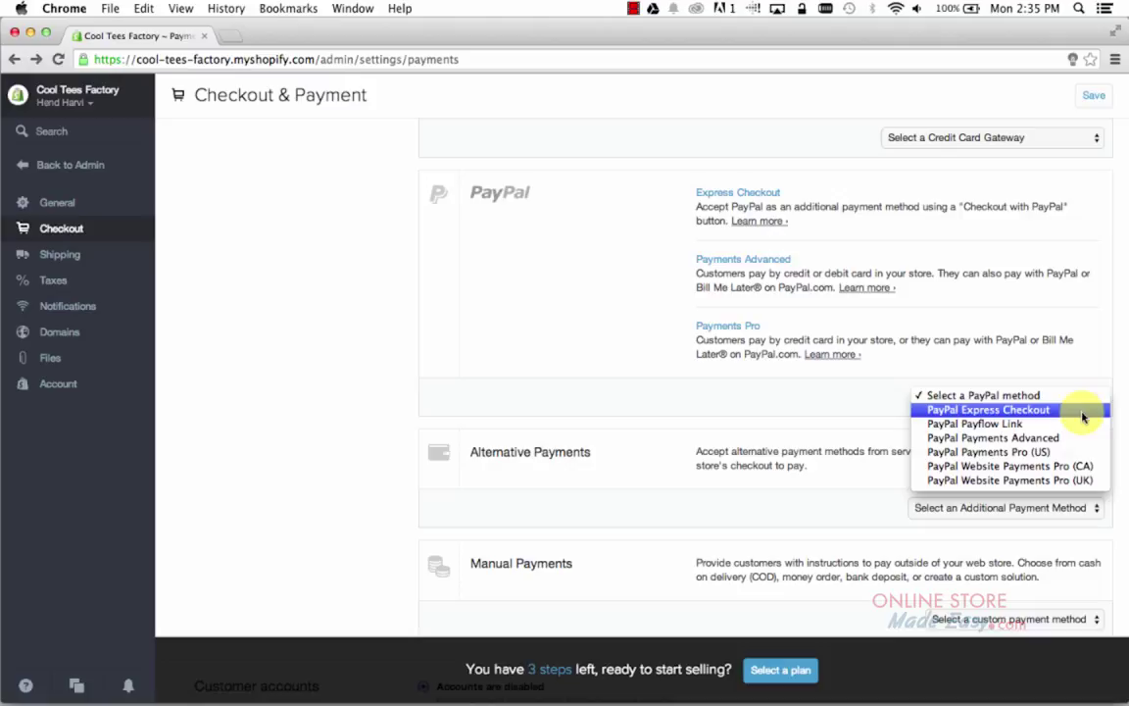
click(1083, 412)
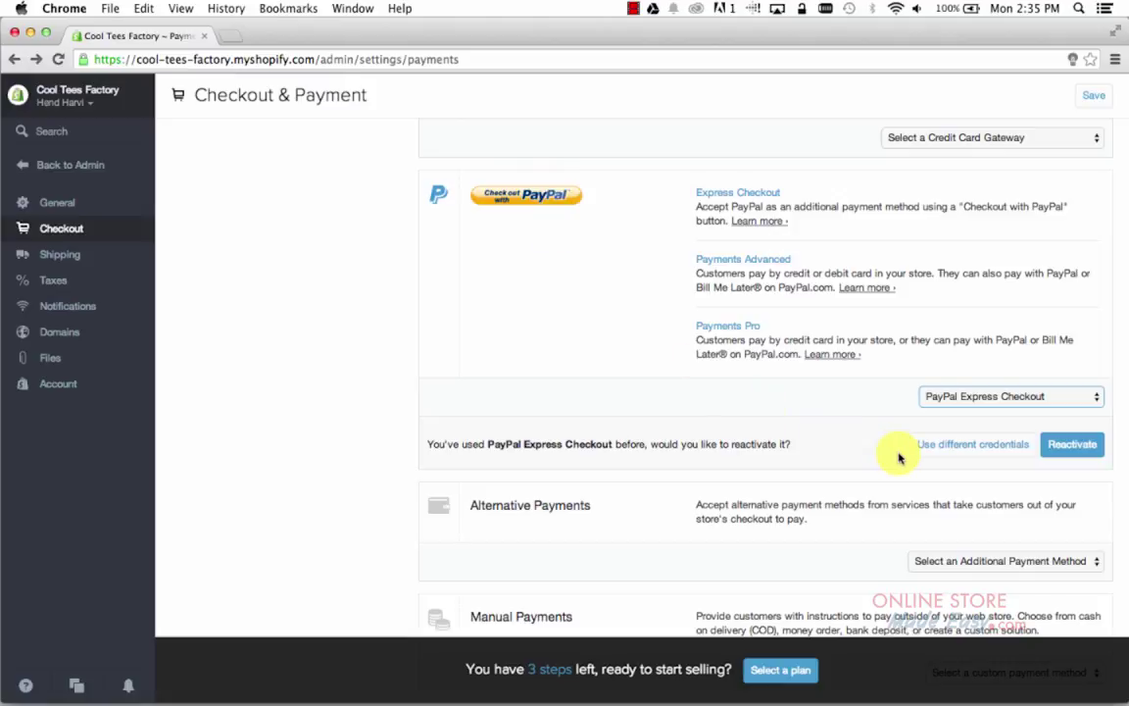
click(958, 451)
scroll(789, 357, down, 2)
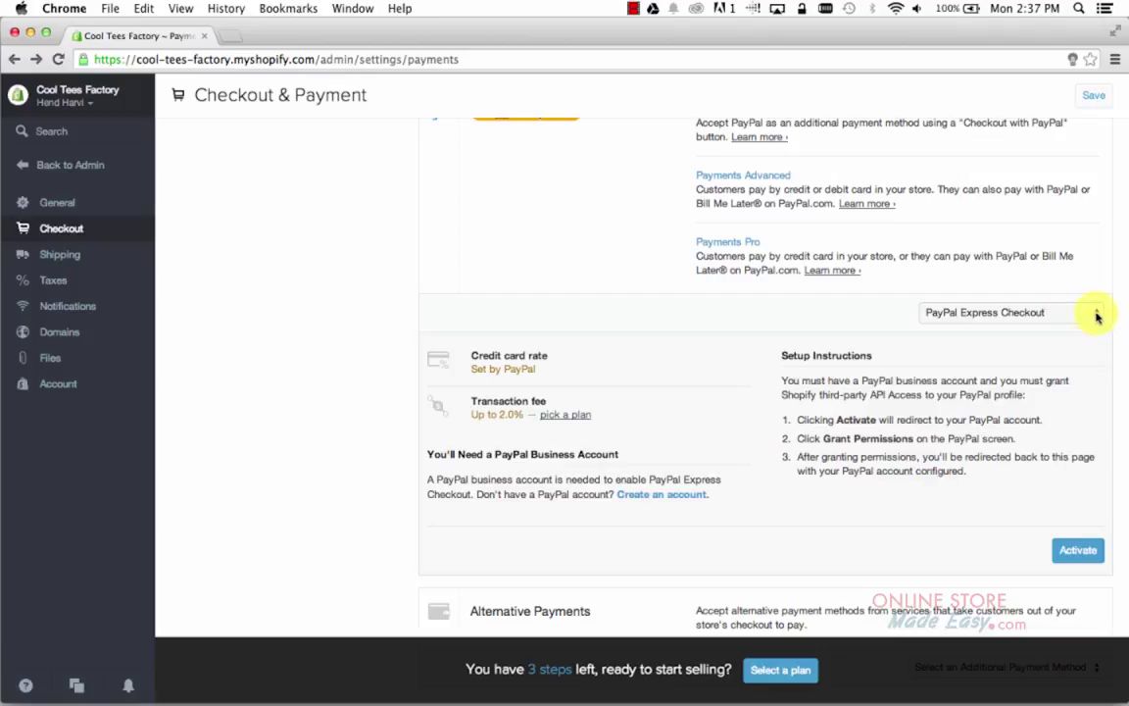
click(1096, 313)
click(1093, 297)
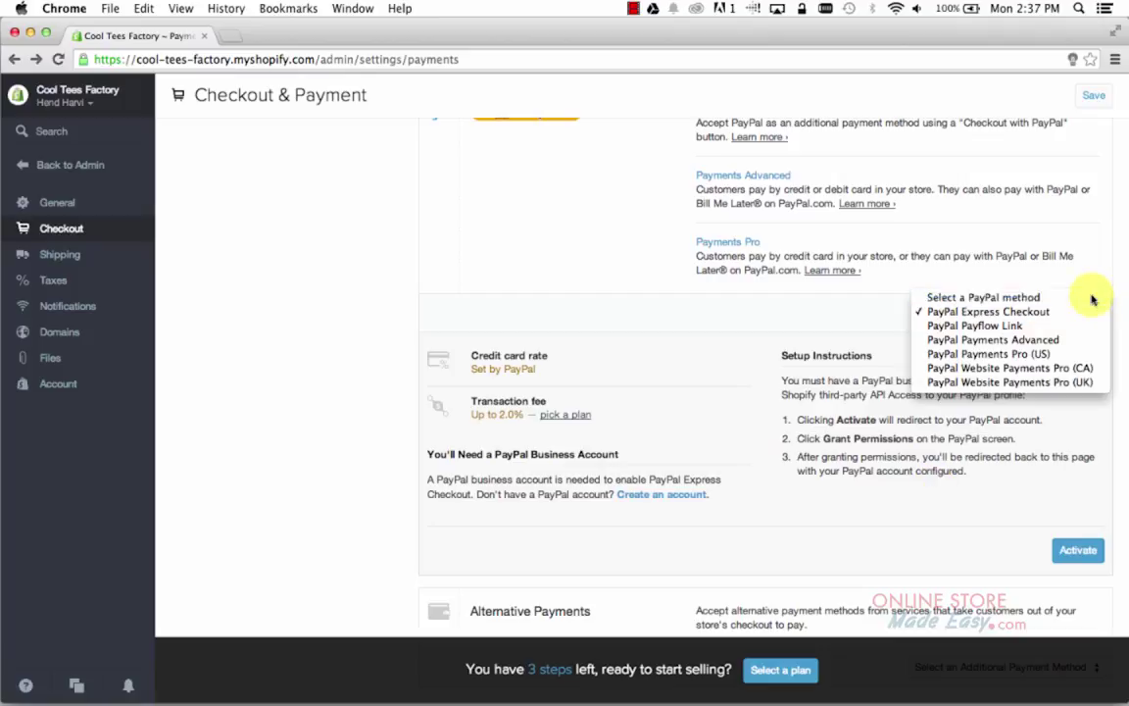
Step: Examine the additional payment methods offered under Alternative Payments without choosing one
scroll(416, 239, down, 5)
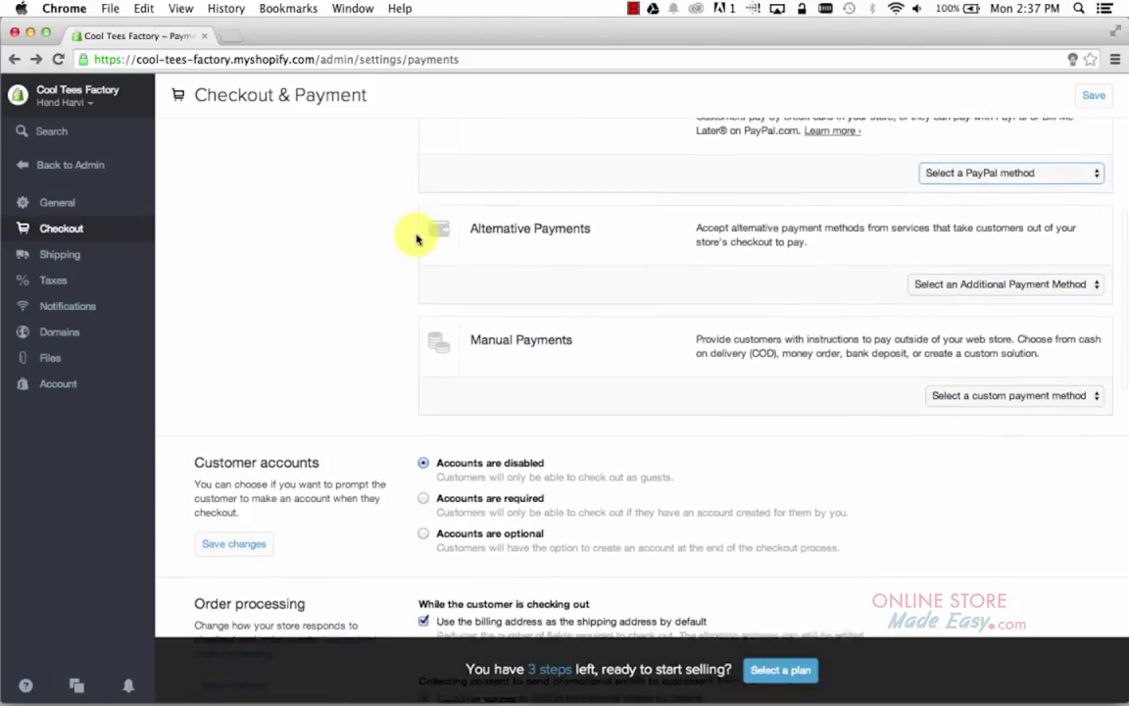
scroll(415, 239, down, 1)
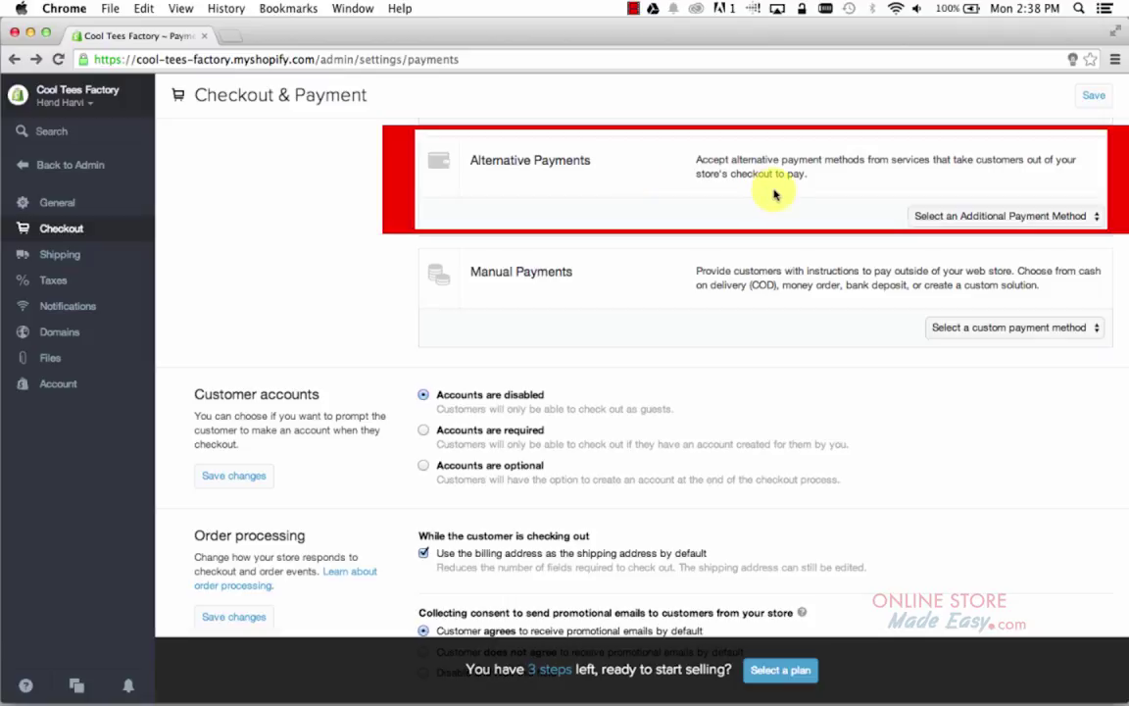
click(1091, 217)
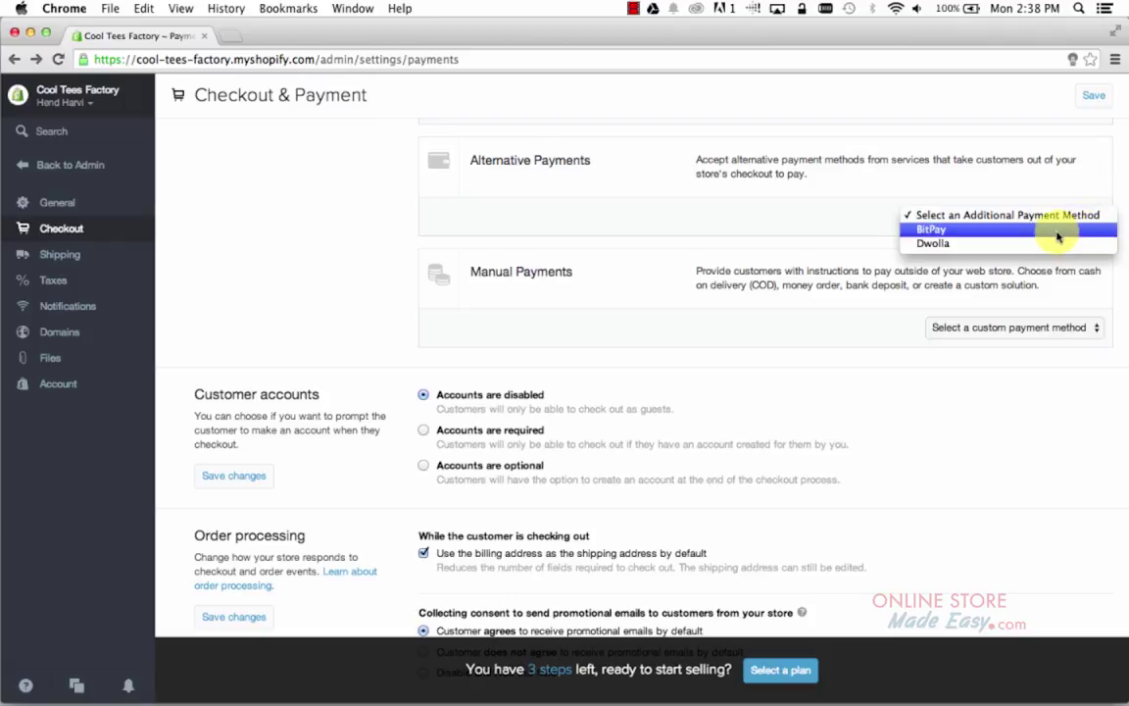
click(968, 215)
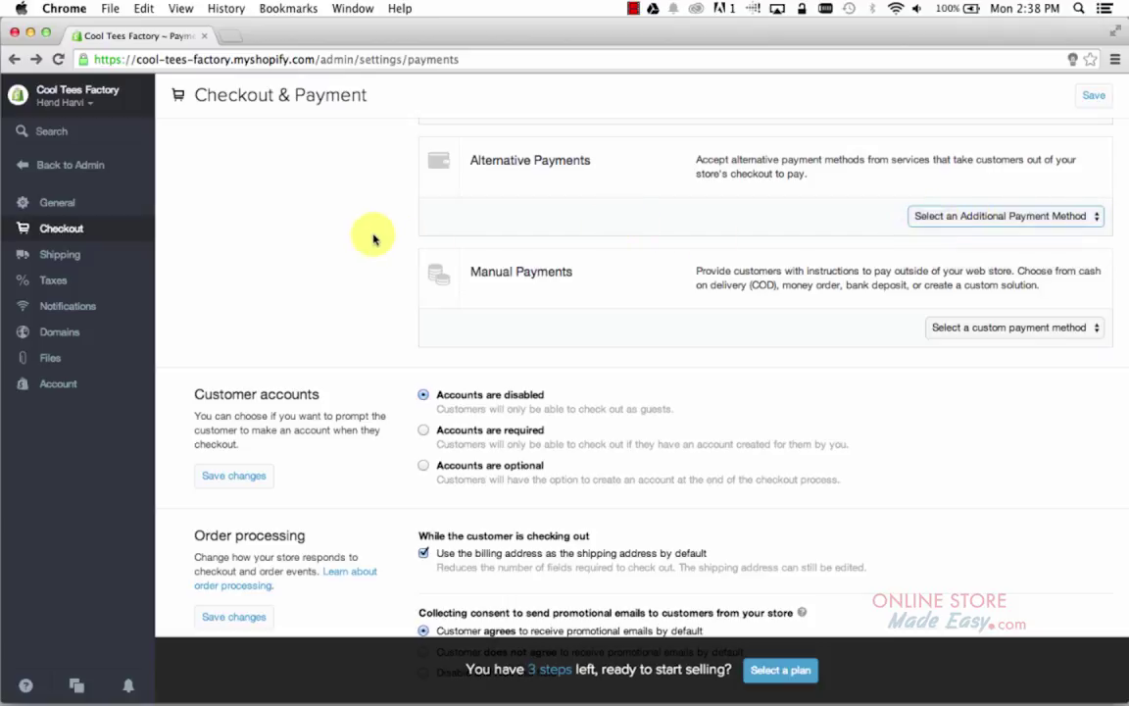
Step: Preview the Cash on Delivery (COD) and Money Order forms under Manual Payments and reset the custom payment method to unselected
scroll(373, 220, down, 1)
scroll(373, 220, down, 3)
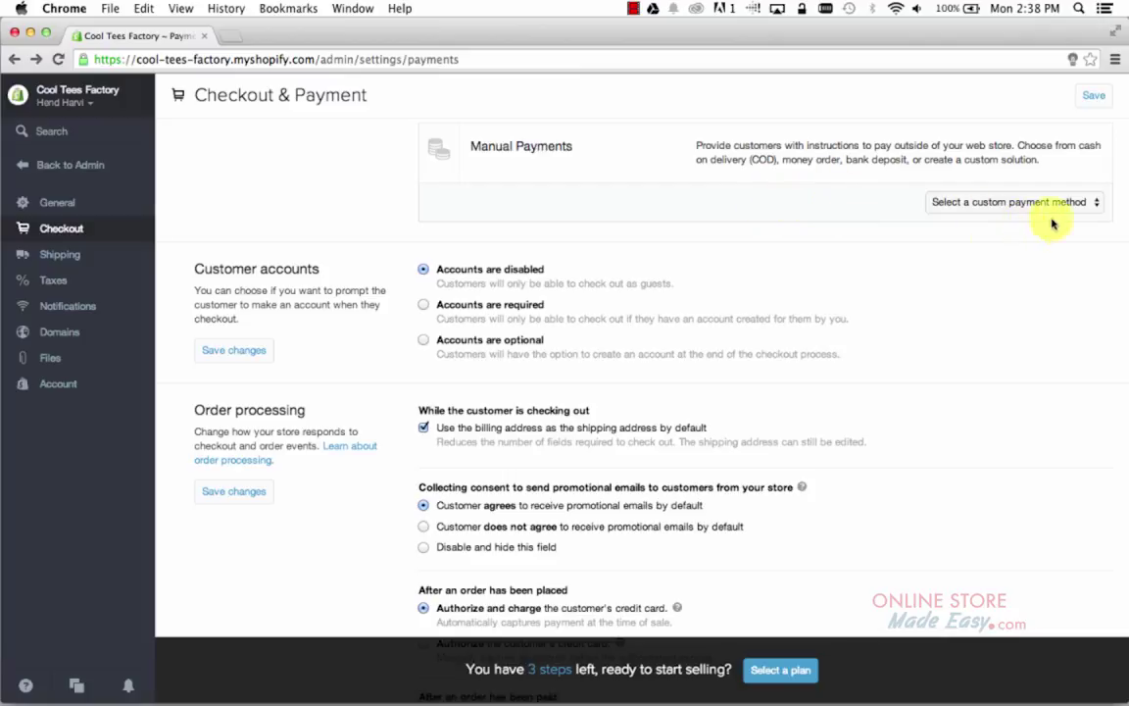
click(1099, 204)
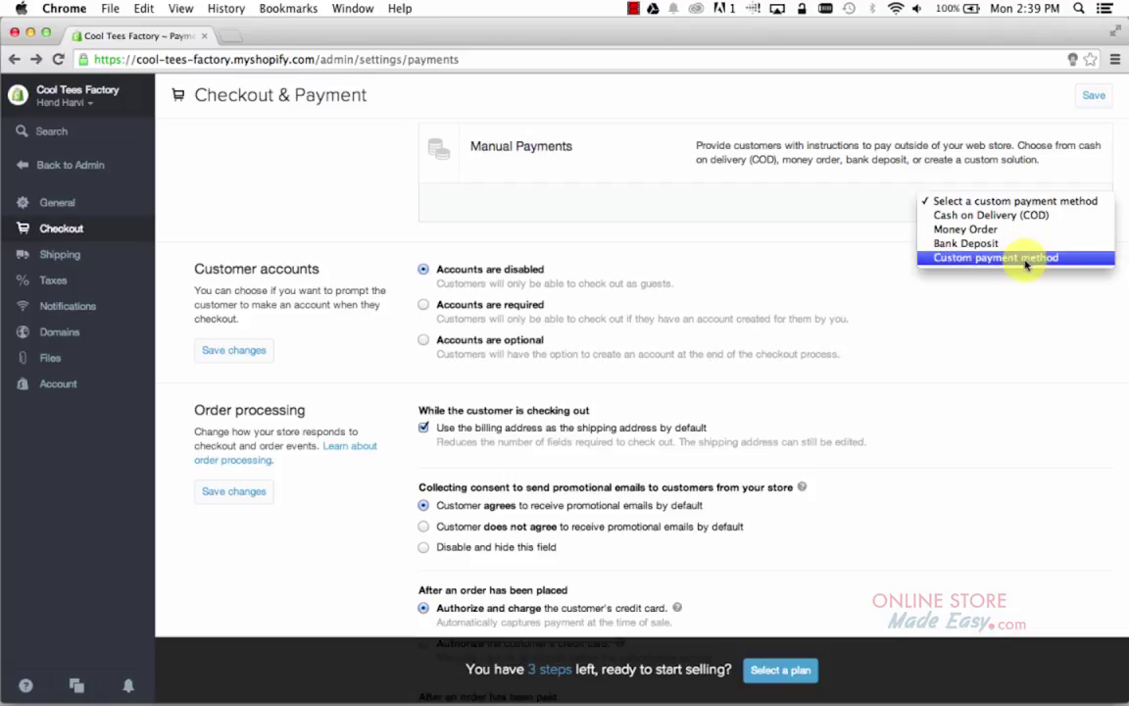
click(1075, 217)
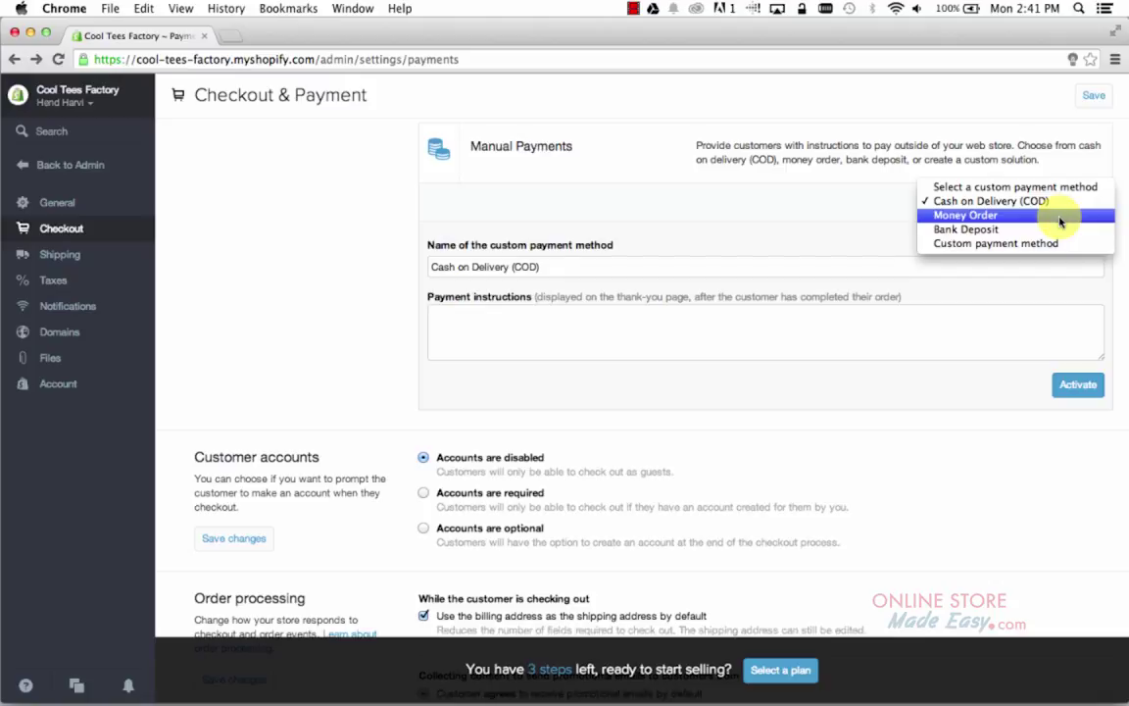
click(1060, 221)
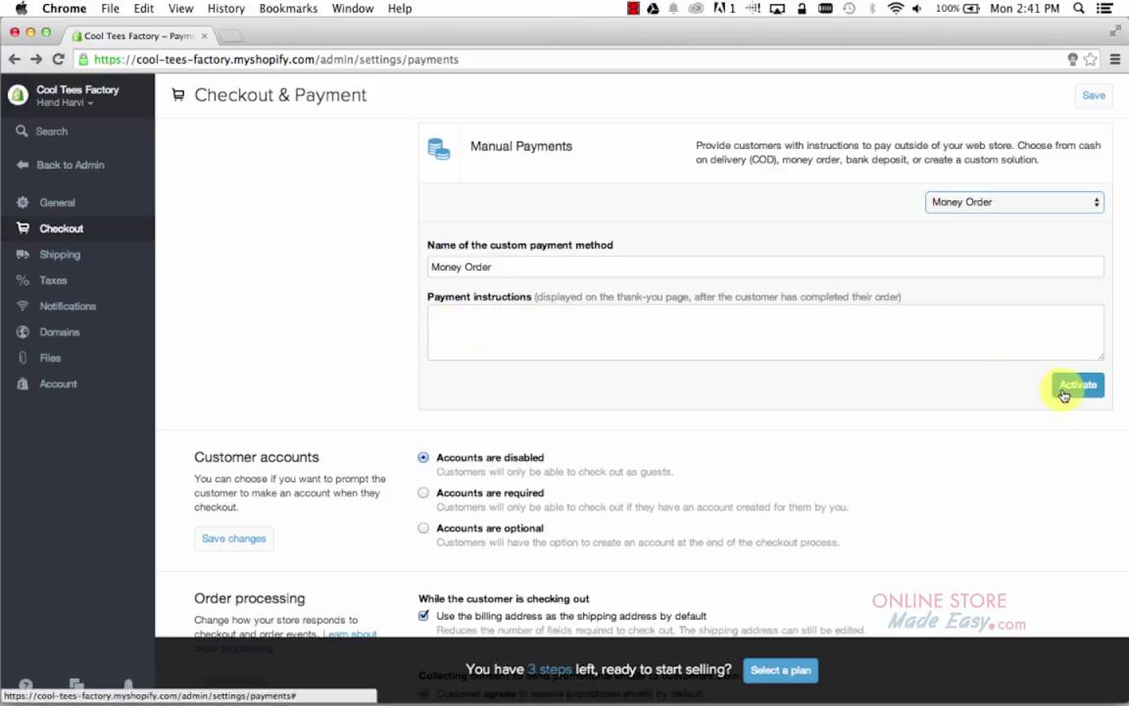
click(1097, 204)
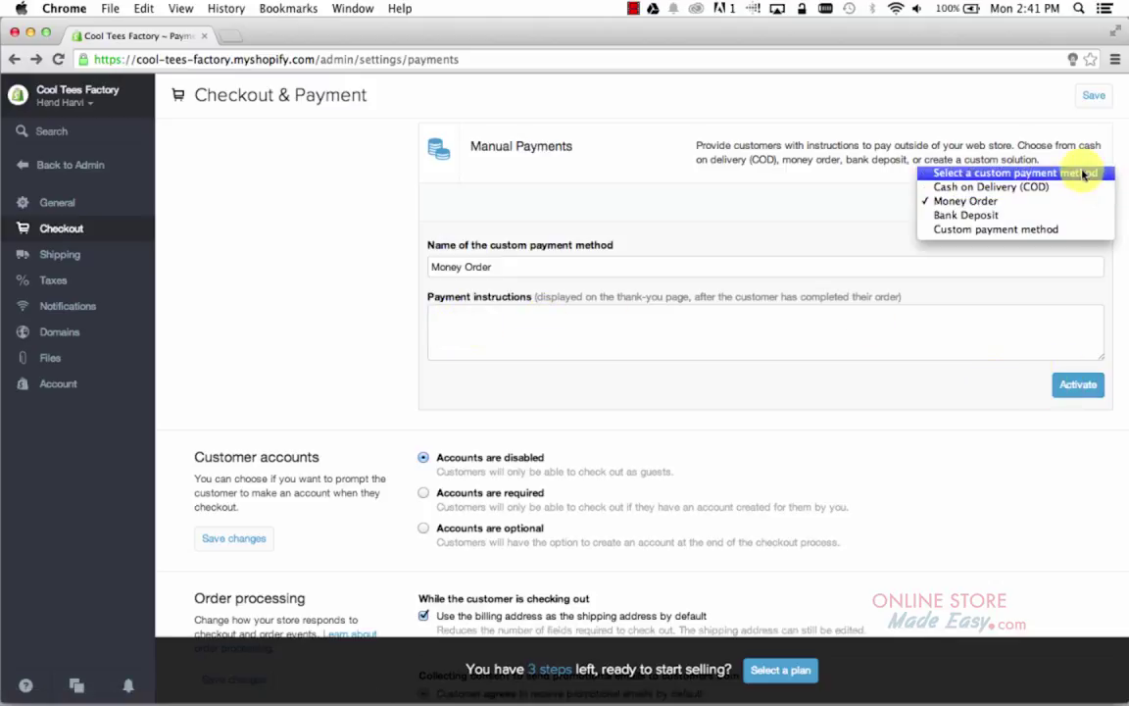
click(1083, 173)
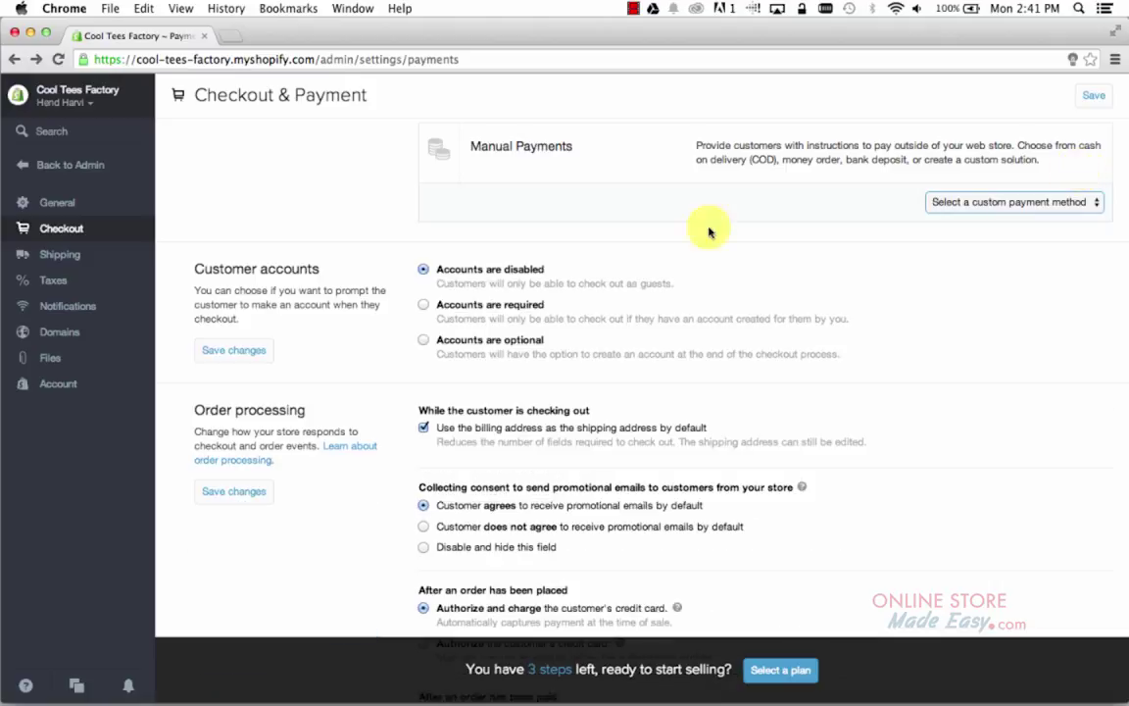
Step: Review the credit card, PayPal, alternative and manual payment sections under Accept payments
scroll(362, 168, up, 5)
scroll(362, 169, up, 6)
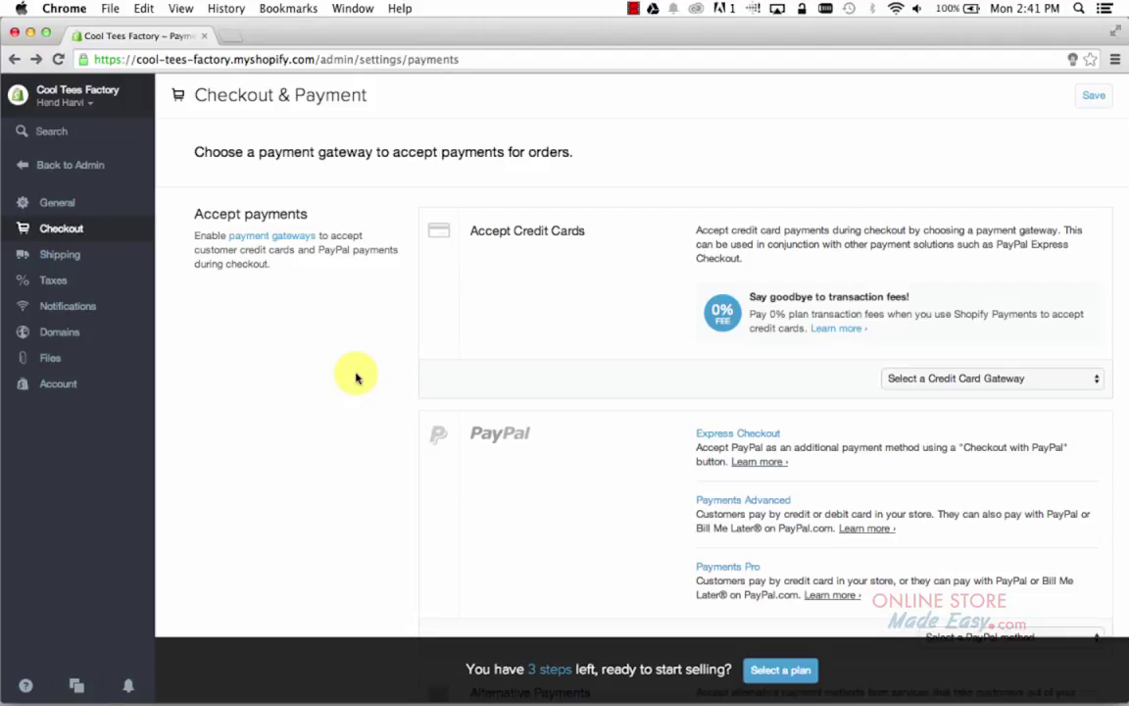
scroll(356, 378, down, 1)
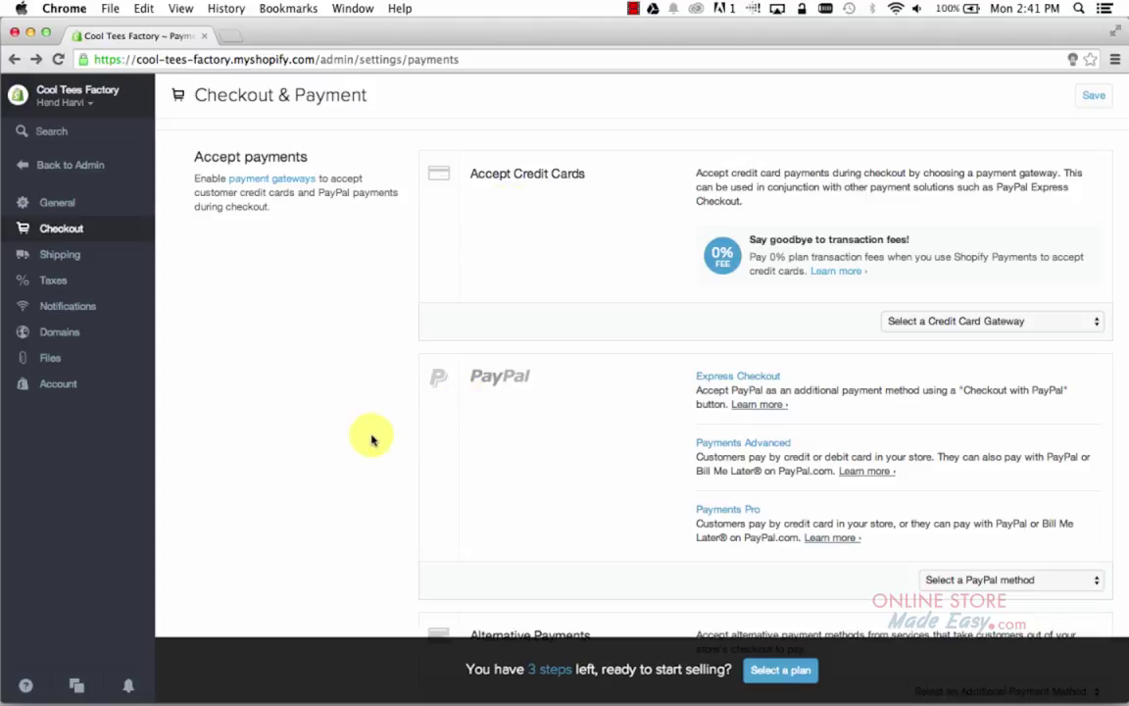
scroll(372, 426, down, 5)
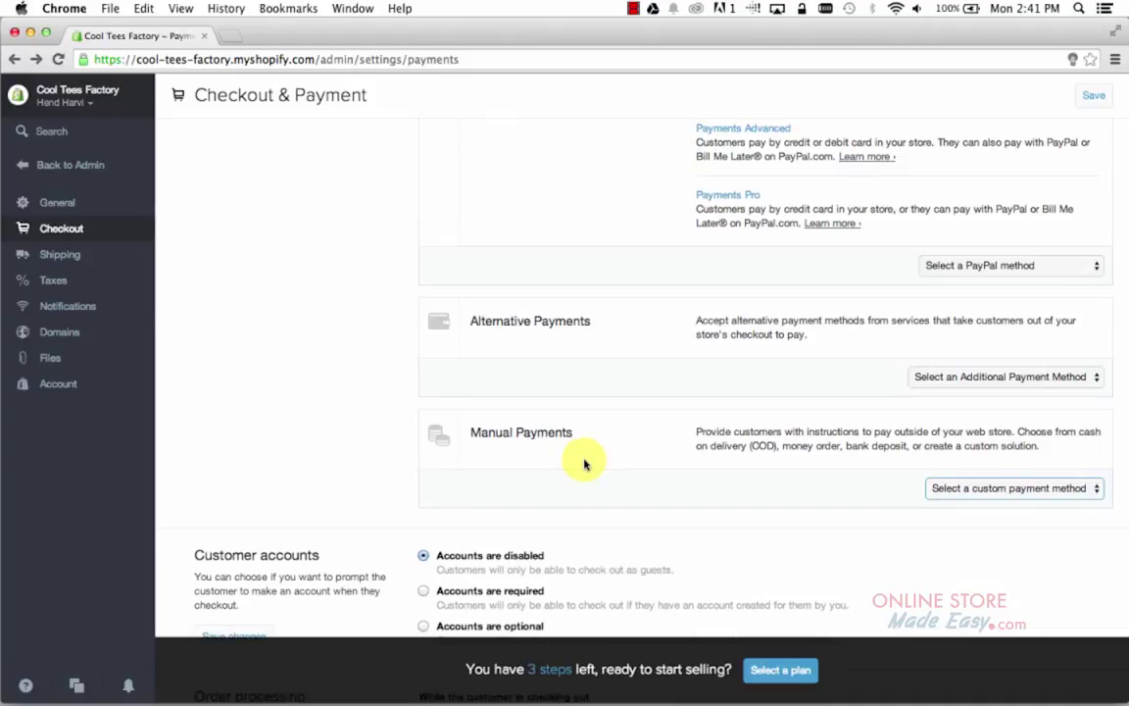
scroll(361, 381, up, 6)
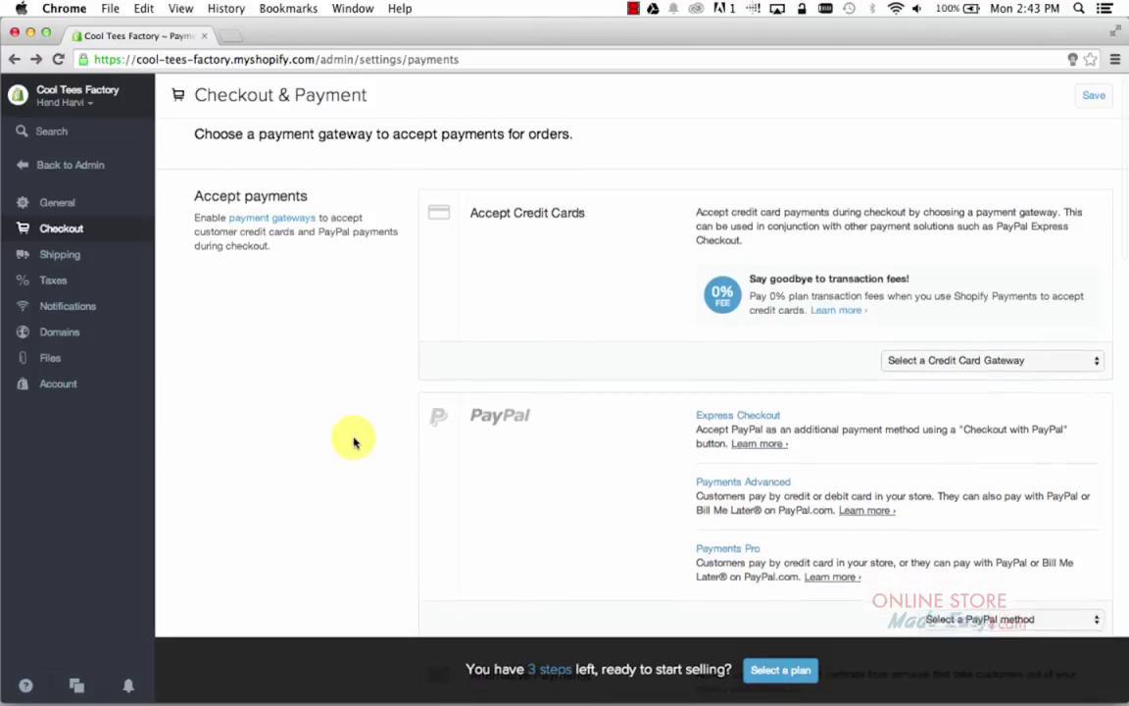
Step: Examine the customer account options and the order processing settings, from checkout address and promotional email consent to payment capture, fulfillment and archiving
scroll(355, 443, down, 5)
scroll(355, 443, down, 3)
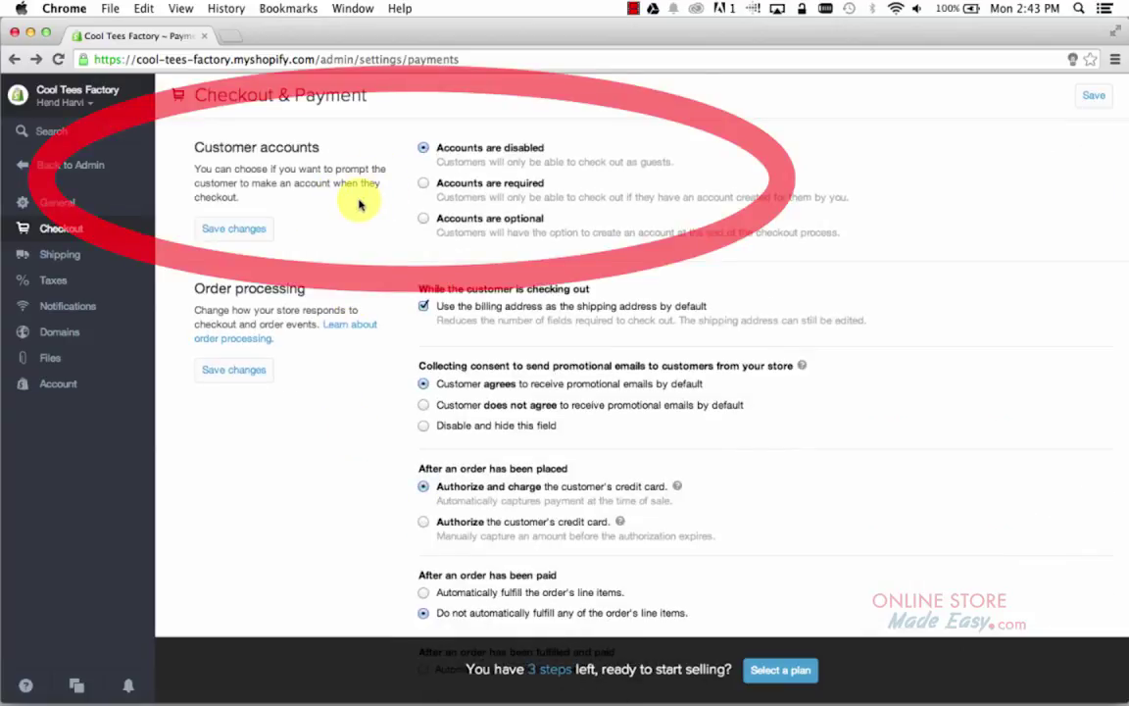
scroll(354, 196, up, 1)
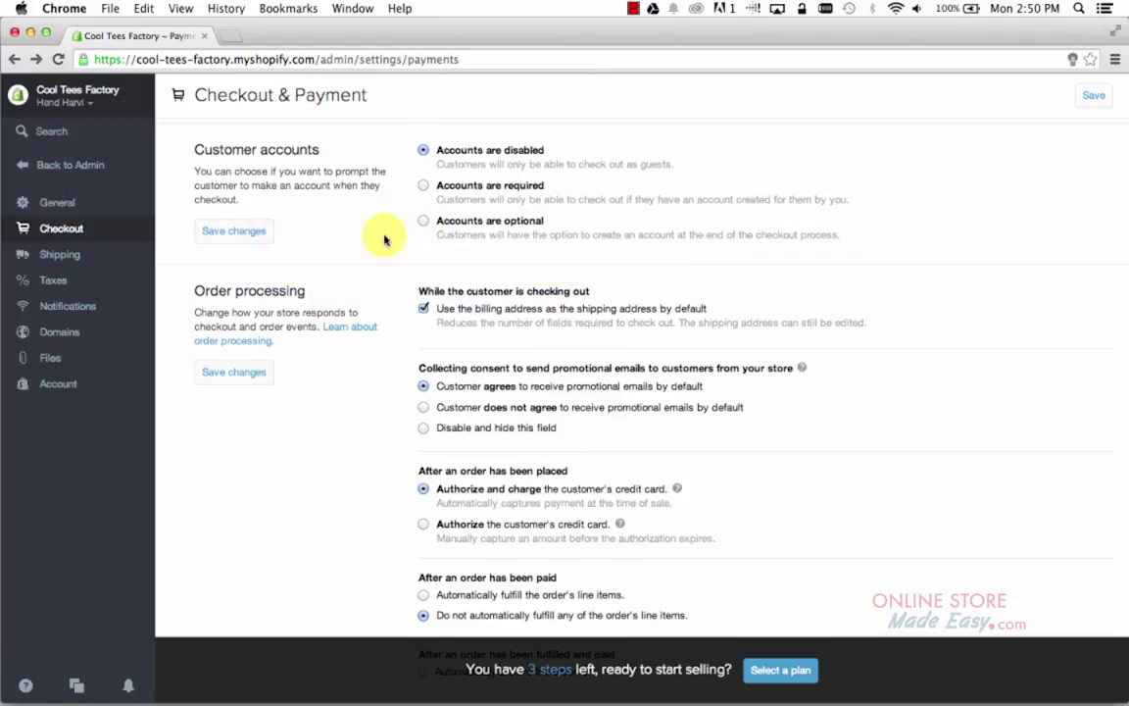
scroll(383, 236, down, 3)
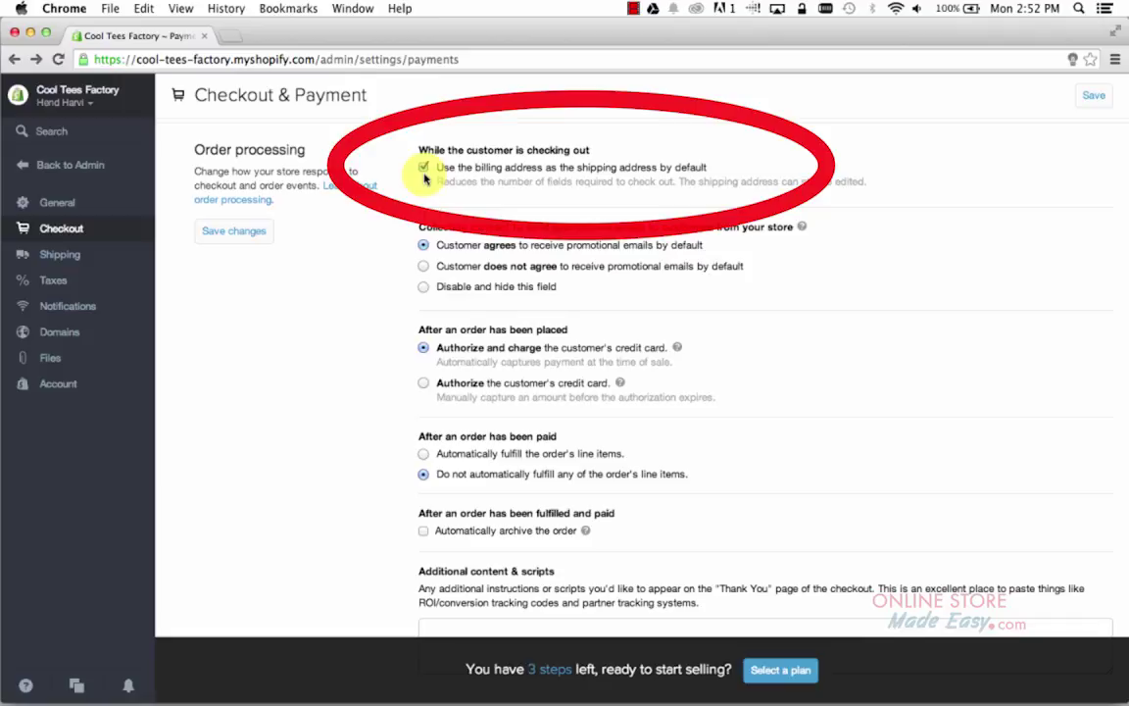
scroll(411, 194, down, 2)
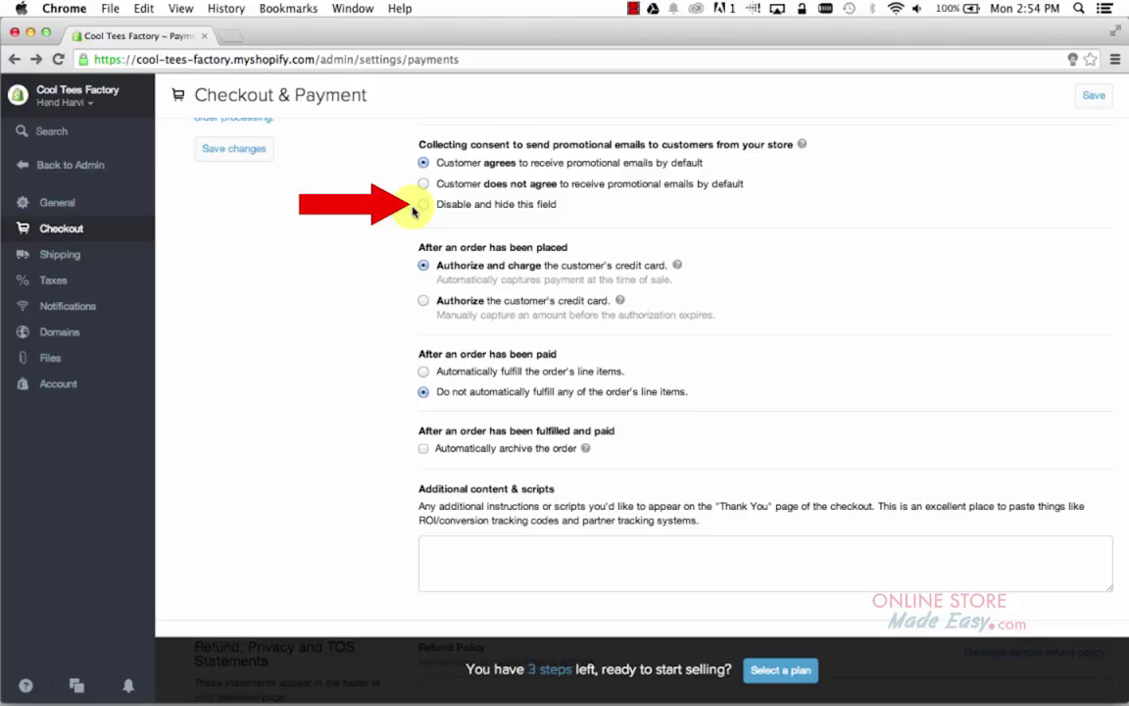
scroll(413, 210, down, 2)
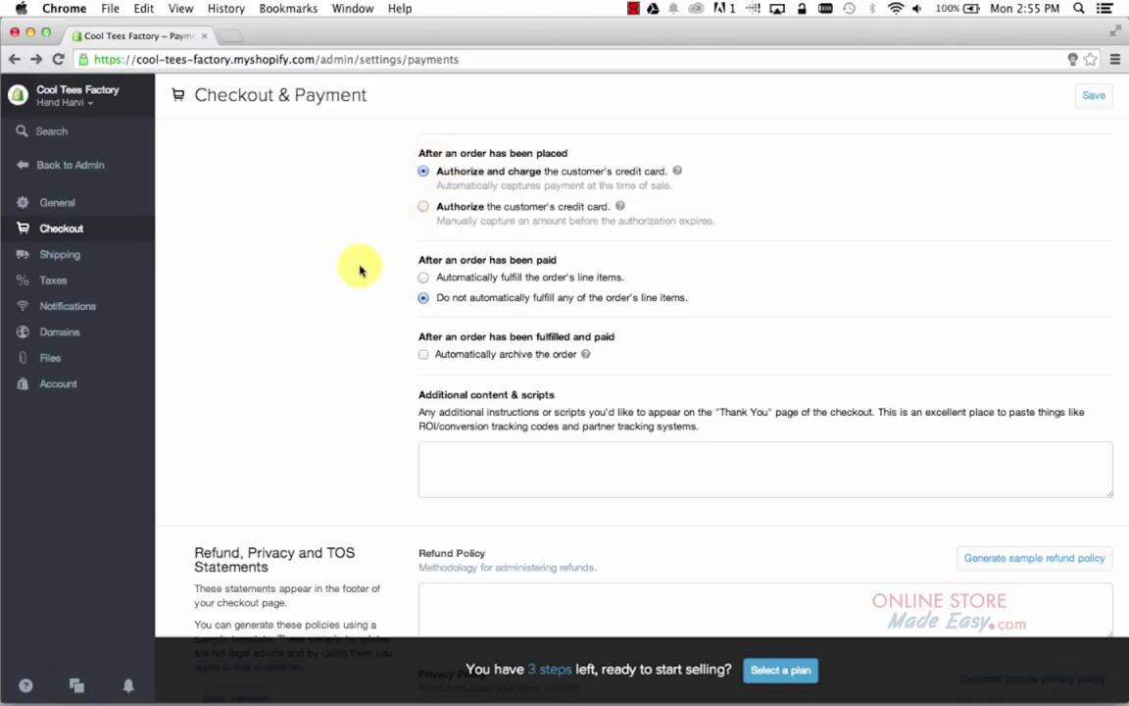
scroll(359, 270, down, 1)
scroll(359, 270, down, 3)
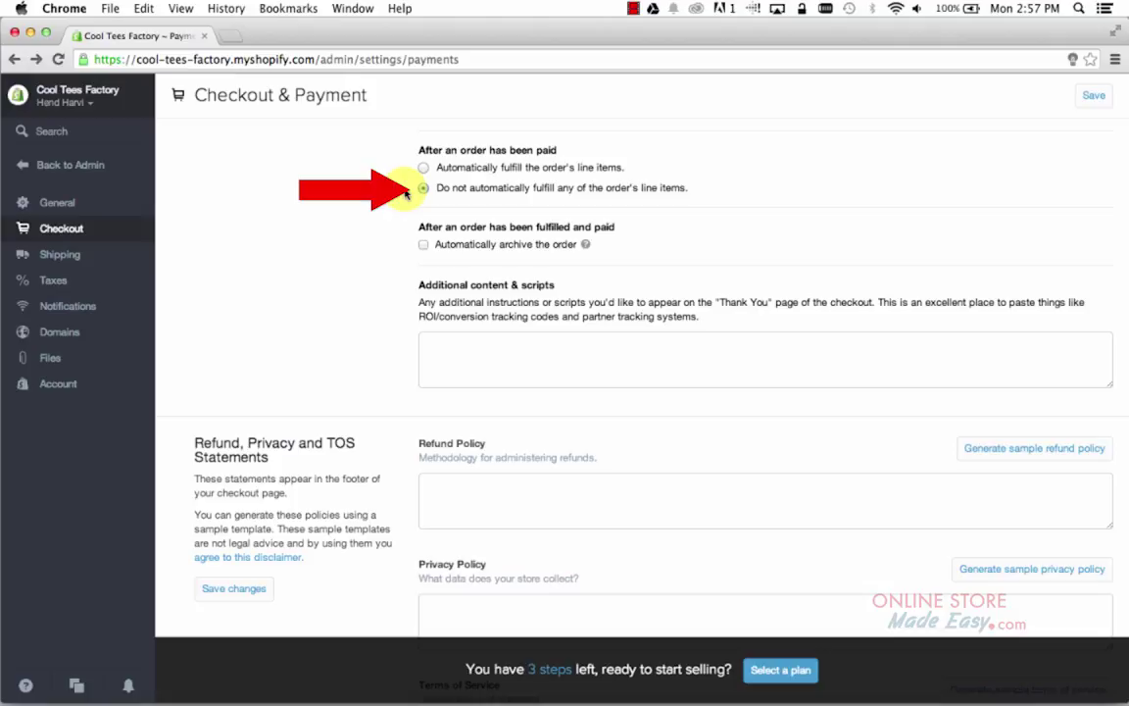
scroll(404, 194, down, 2)
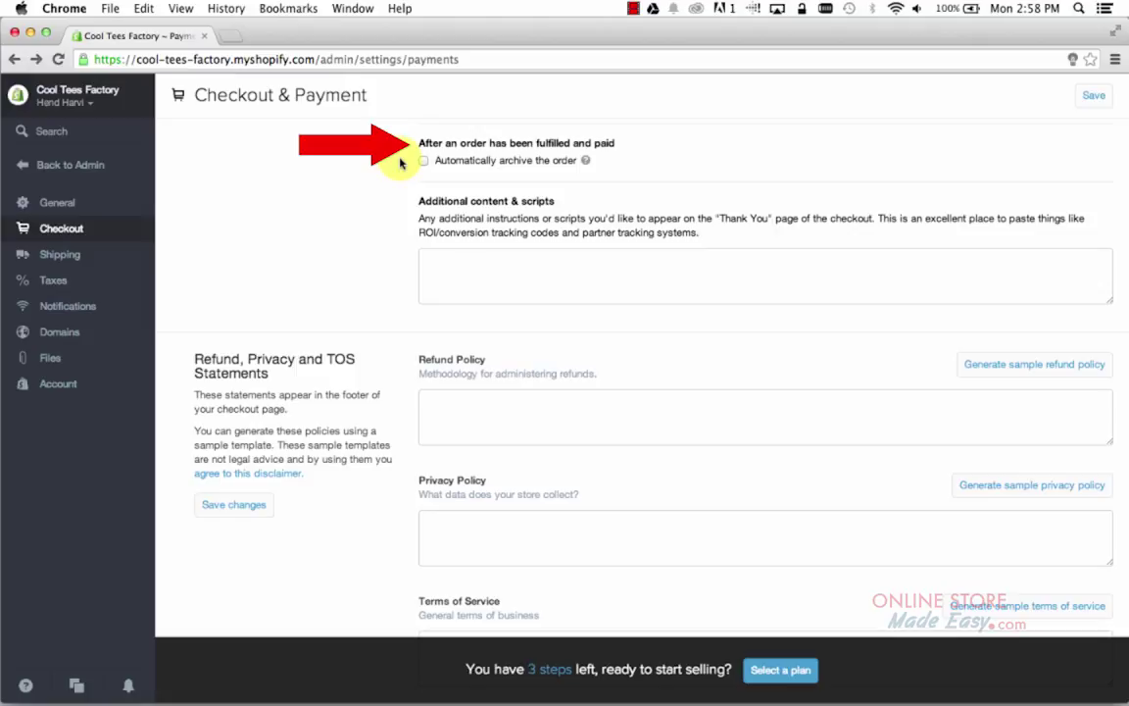
Step: Generate the sample refund policy for the store's Refund, Privacy and TOS Statements and review its return terms
scroll(402, 177, down, 5)
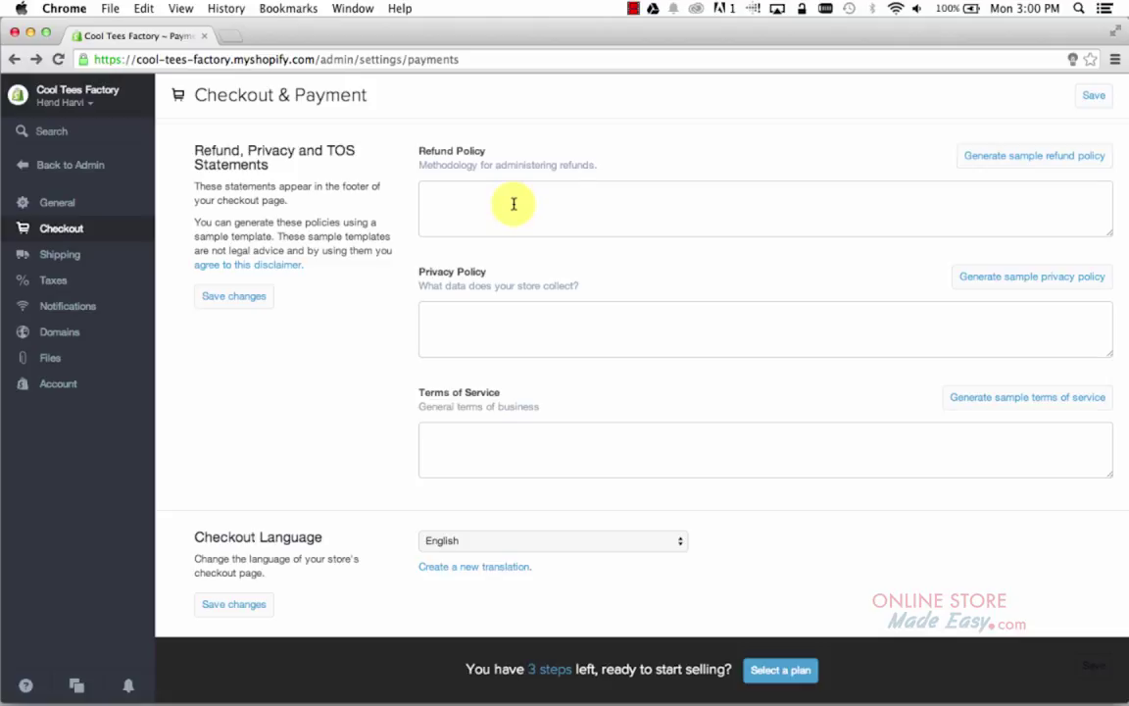
click(1015, 157)
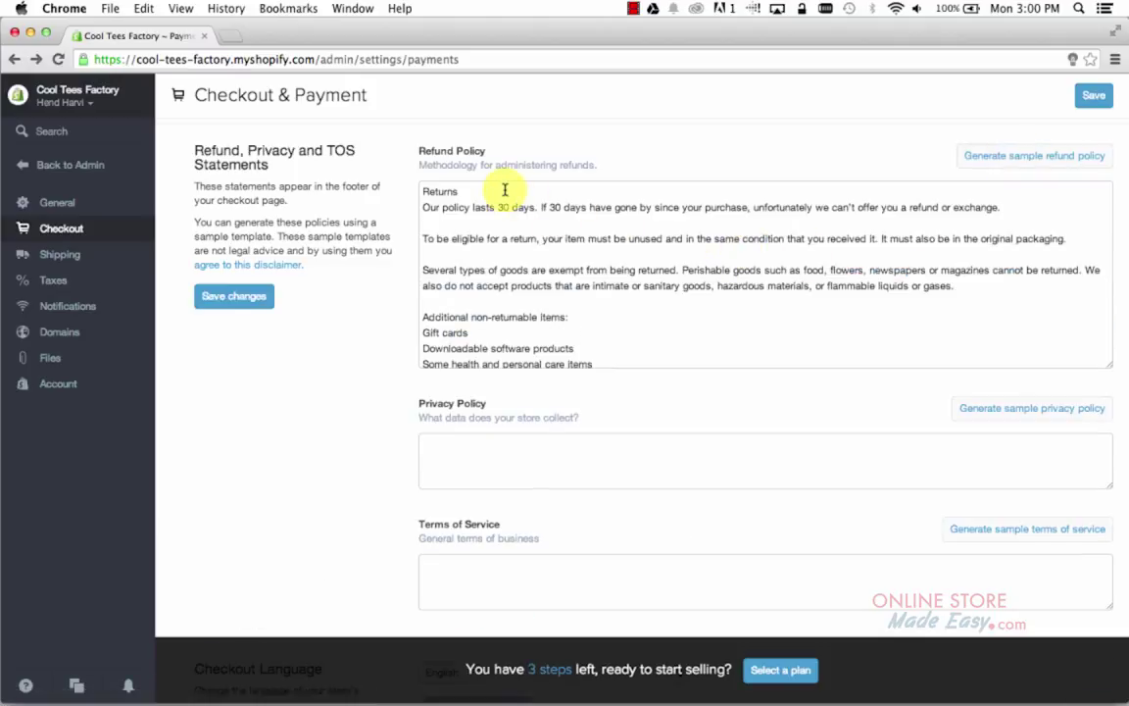
scroll(509, 284, up, 1)
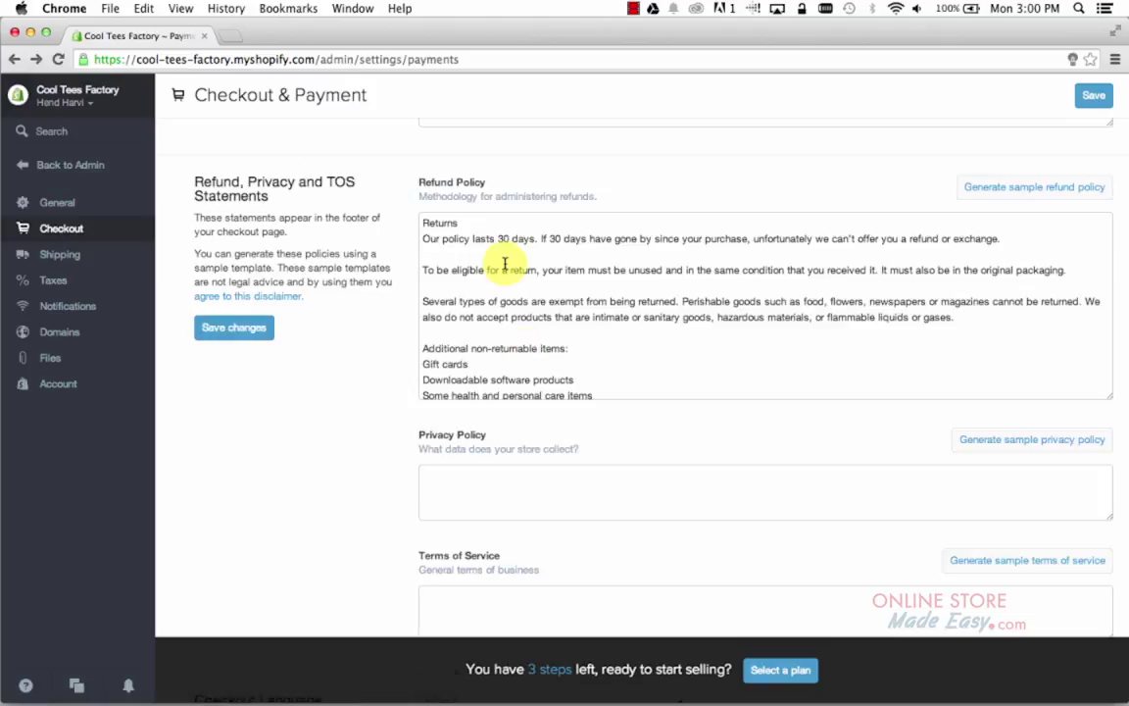
scroll(505, 262, down, 2)
scroll(505, 263, up, 3)
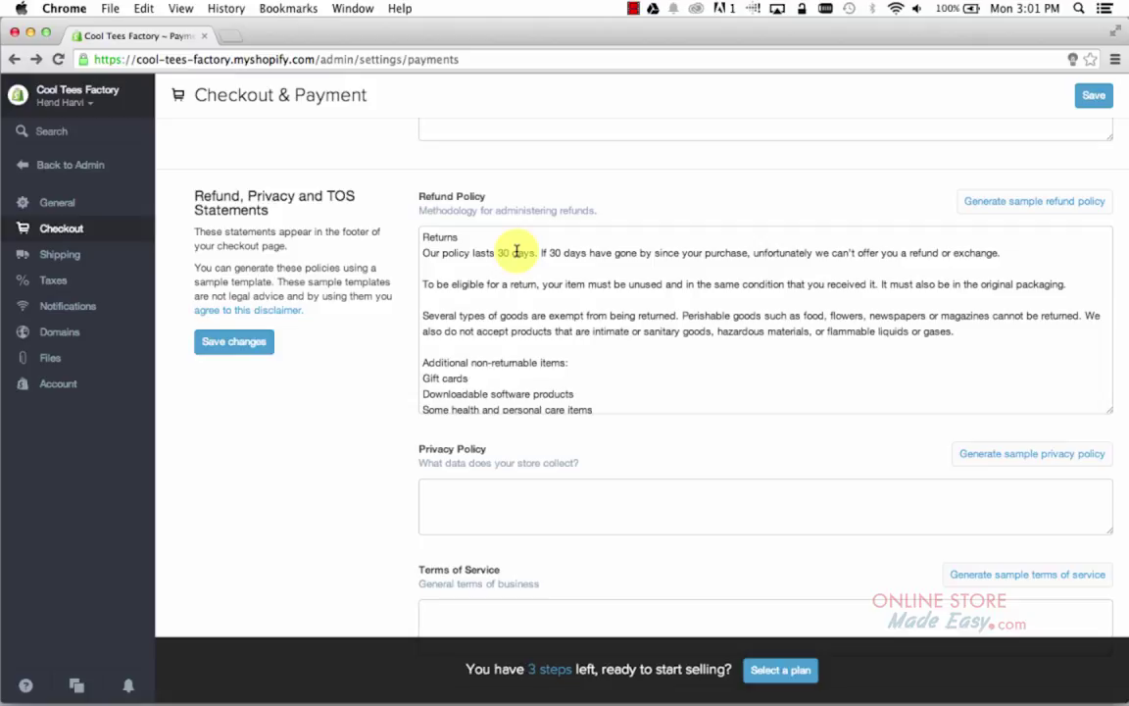
click(508, 252)
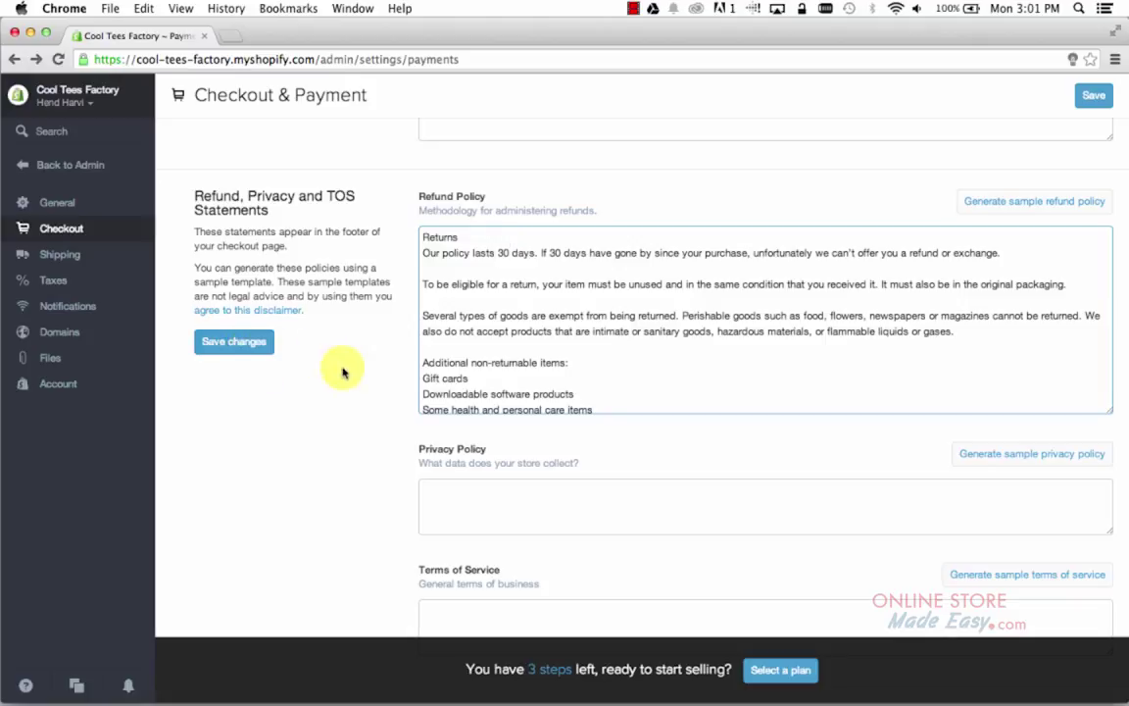
scroll(390, 270, down, 3)
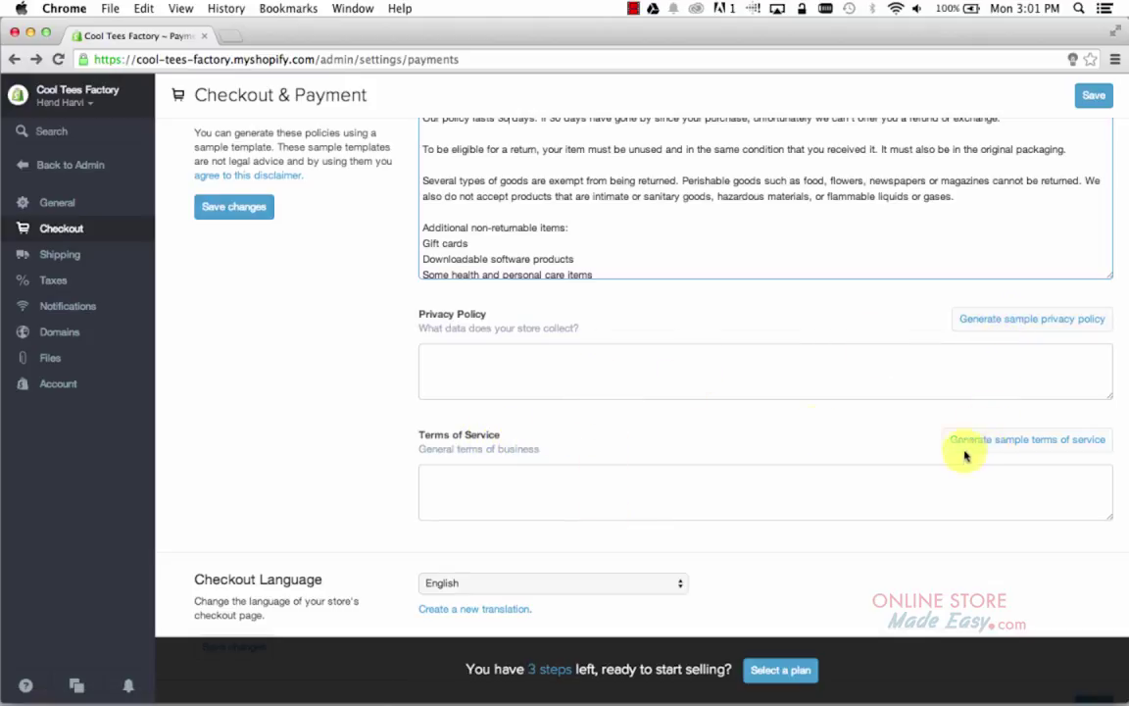
click(224, 218)
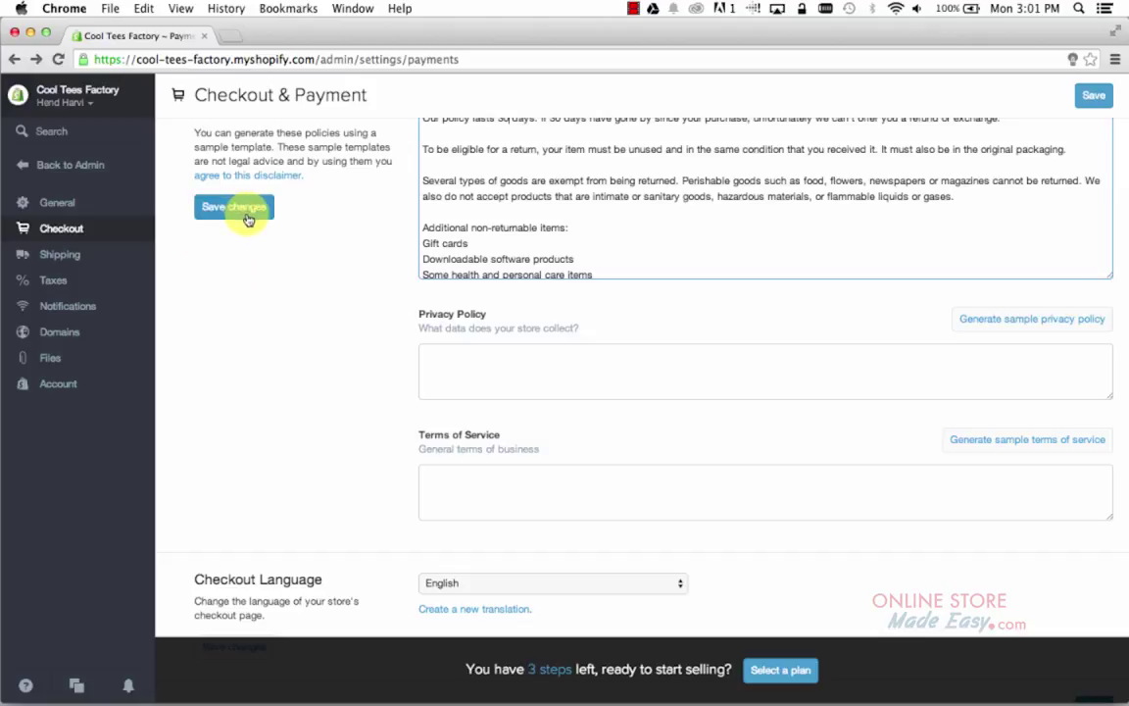
Step: Examine the translations offered for the Checkout Language and keep English selected
scroll(304, 313, down, 1)
scroll(314, 333, down, 3)
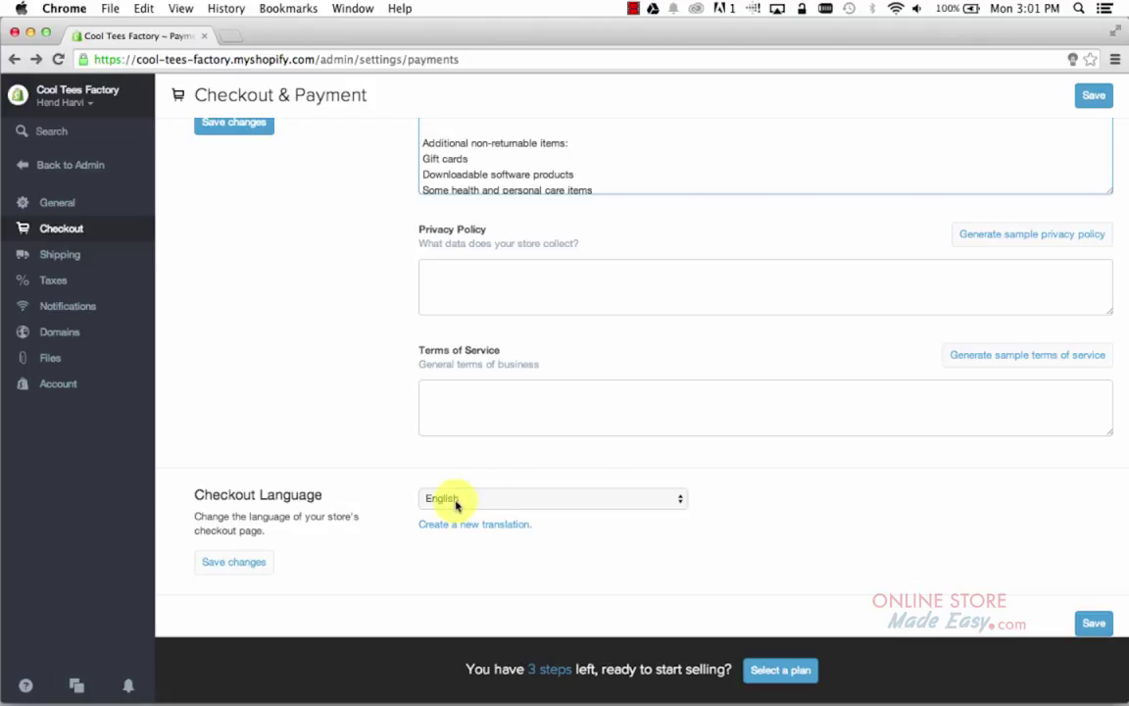
click(680, 504)
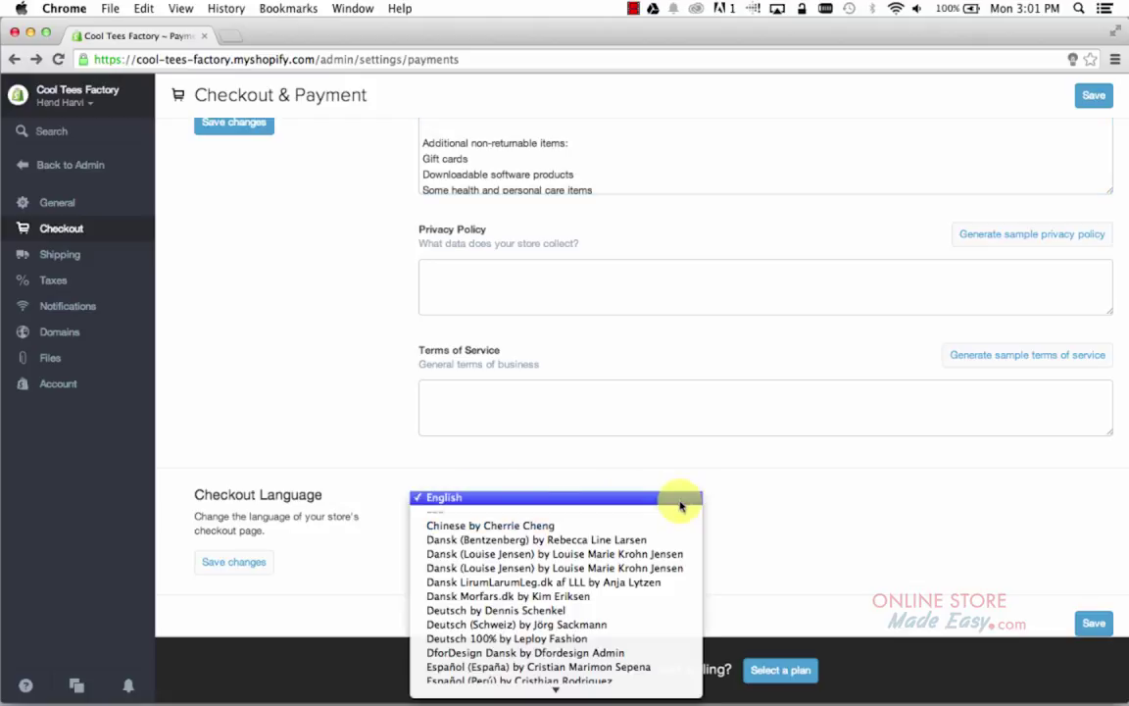
scroll(676, 529, down, 5)
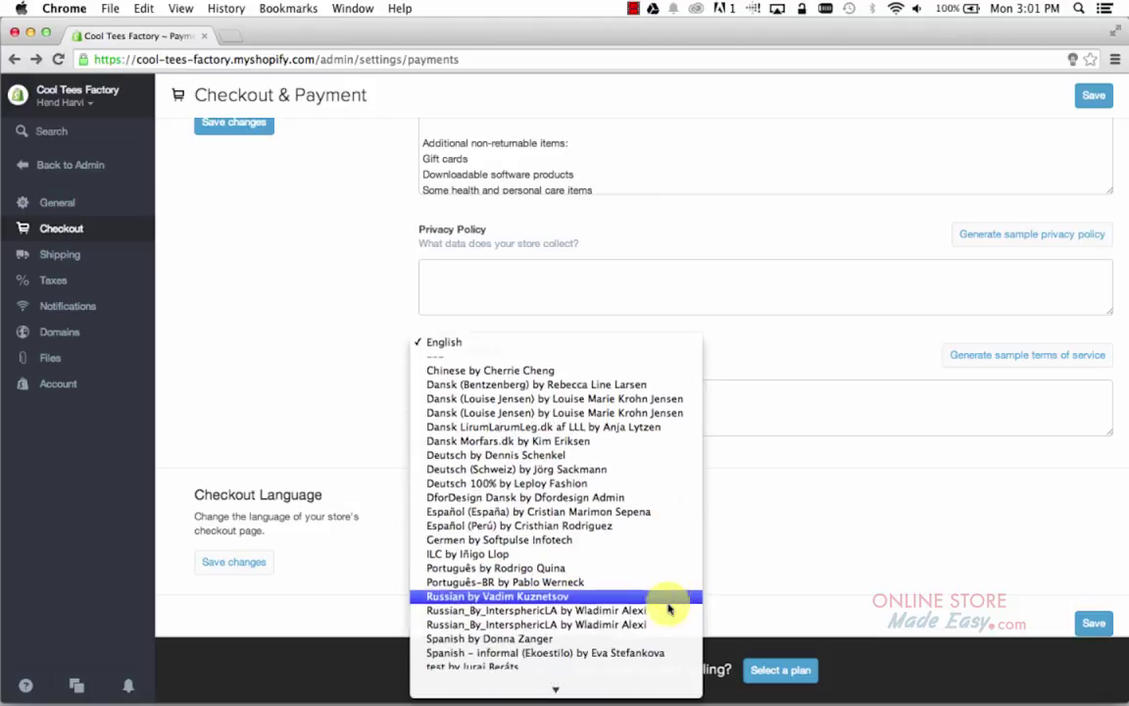
scroll(669, 609, down, 3)
click(365, 551)
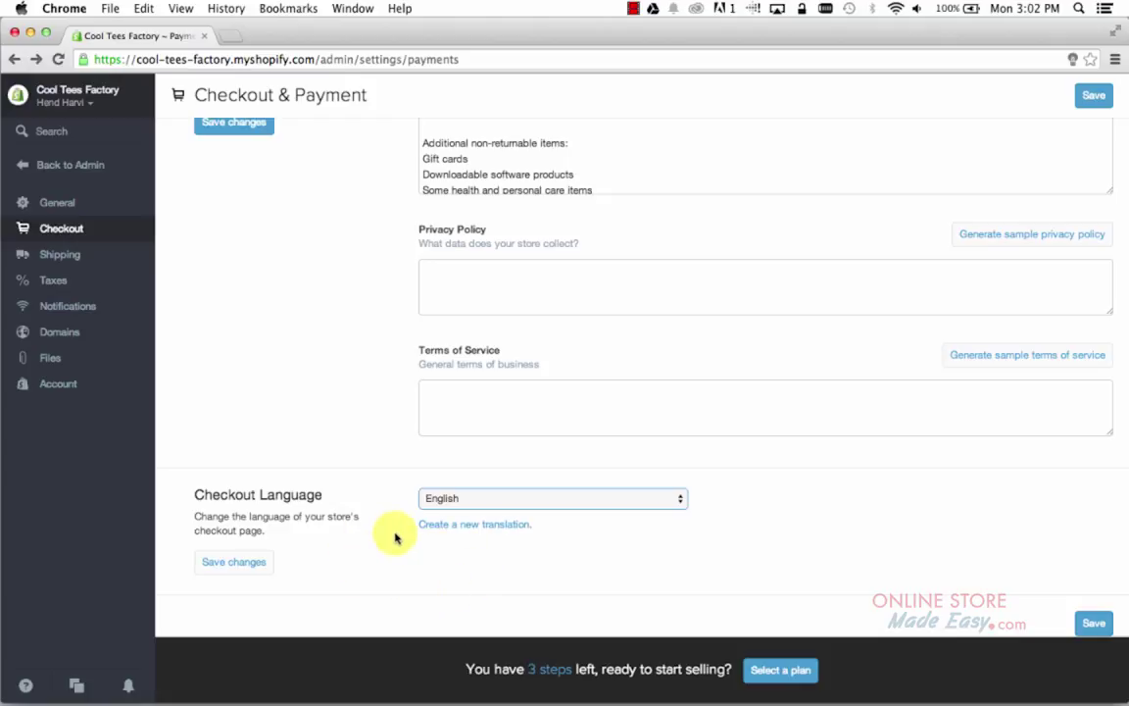
click(395, 537)
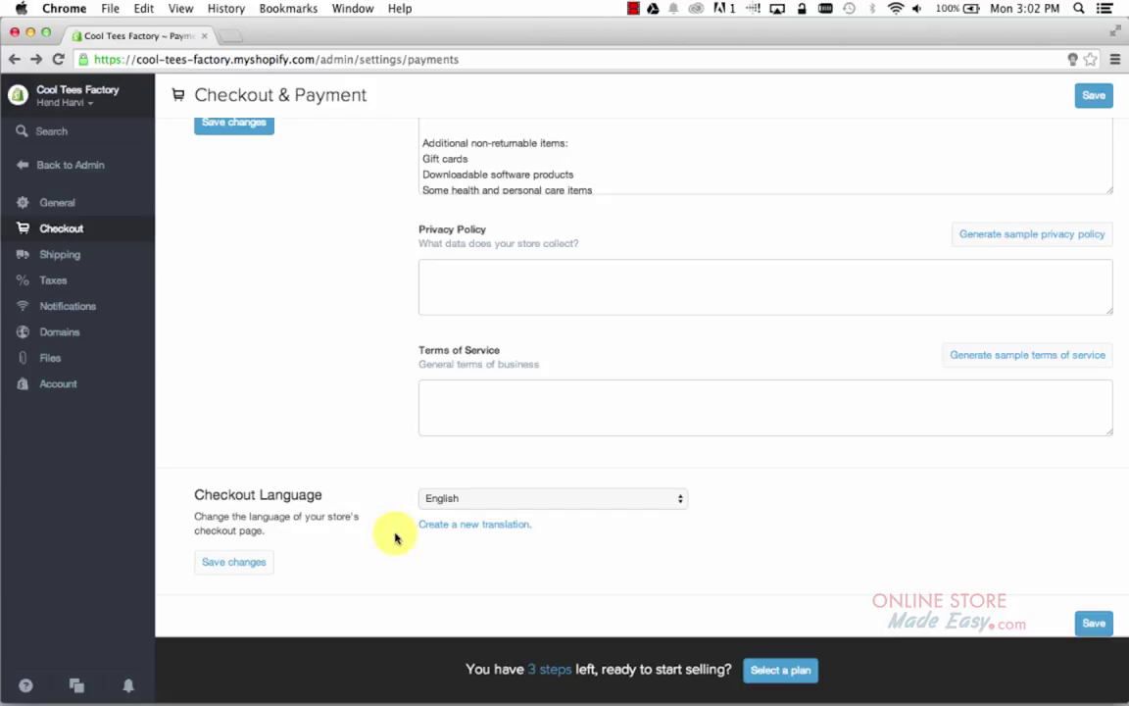
scroll(353, 422, up, 15)
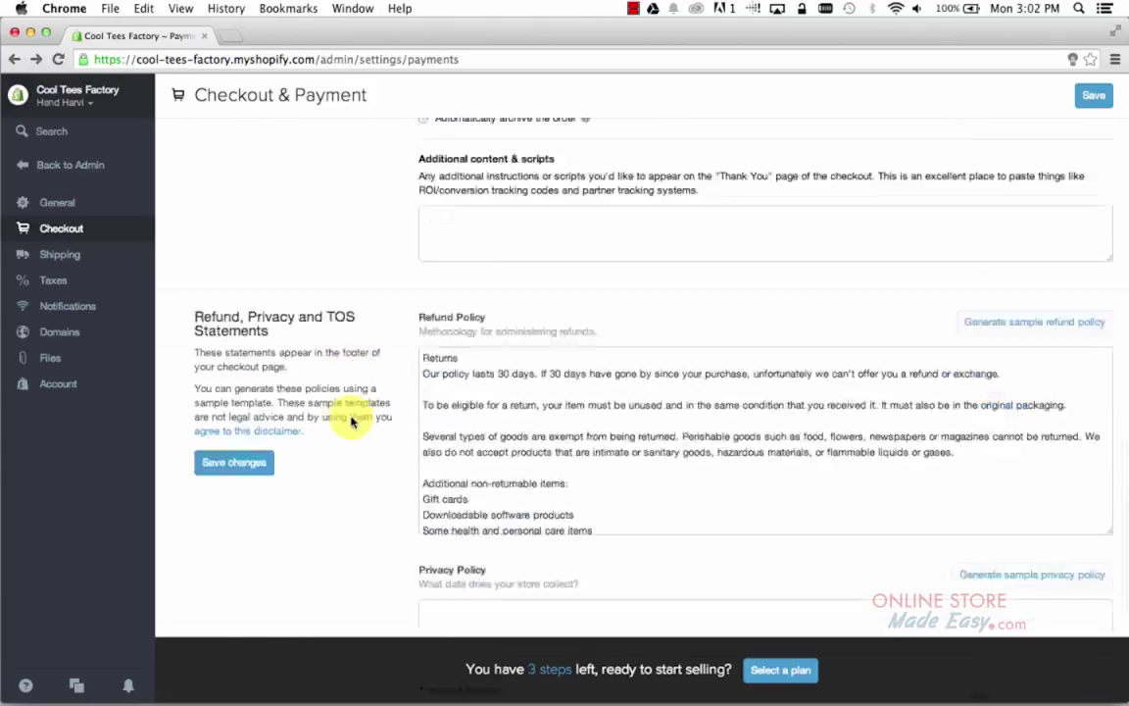